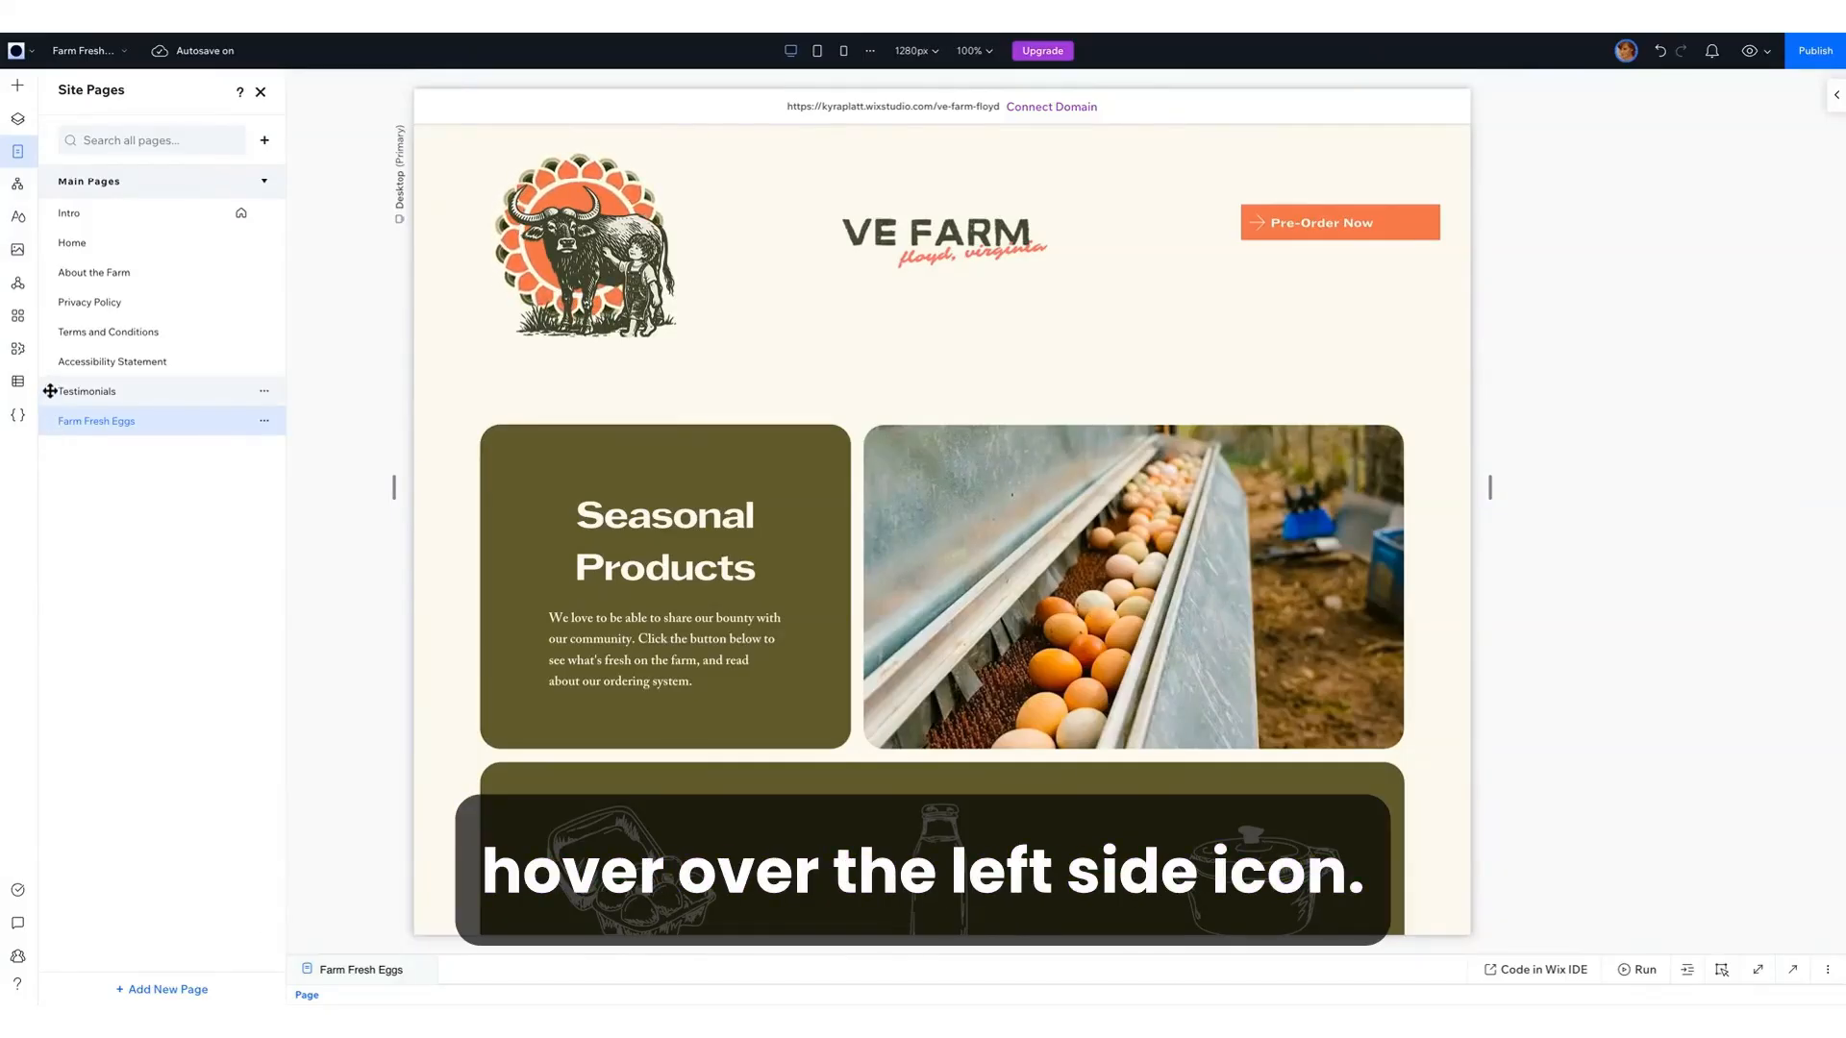
Step: Reorder the site pages so Testimonials follows Home and Farm Fresh Eggs follows About the Farm
left_click_drag(50, 391, 49, 275)
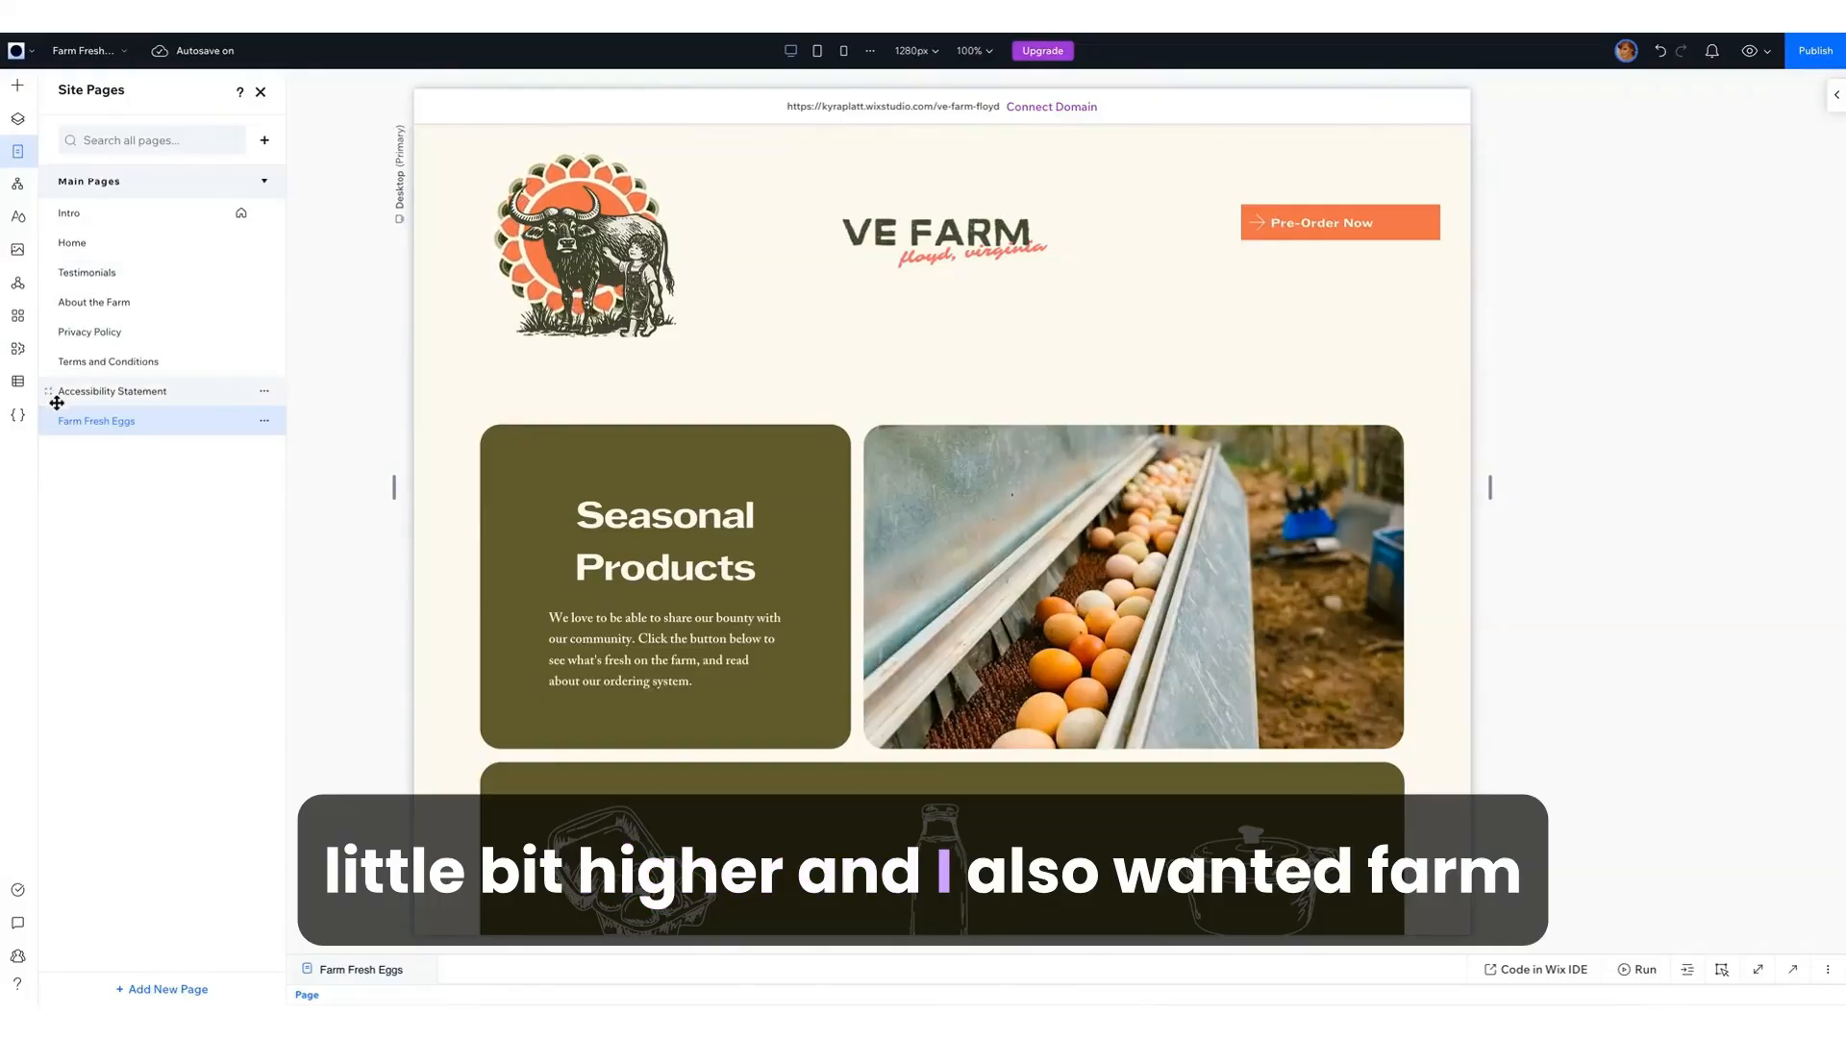
left_click_drag(46, 416, 46, 344)
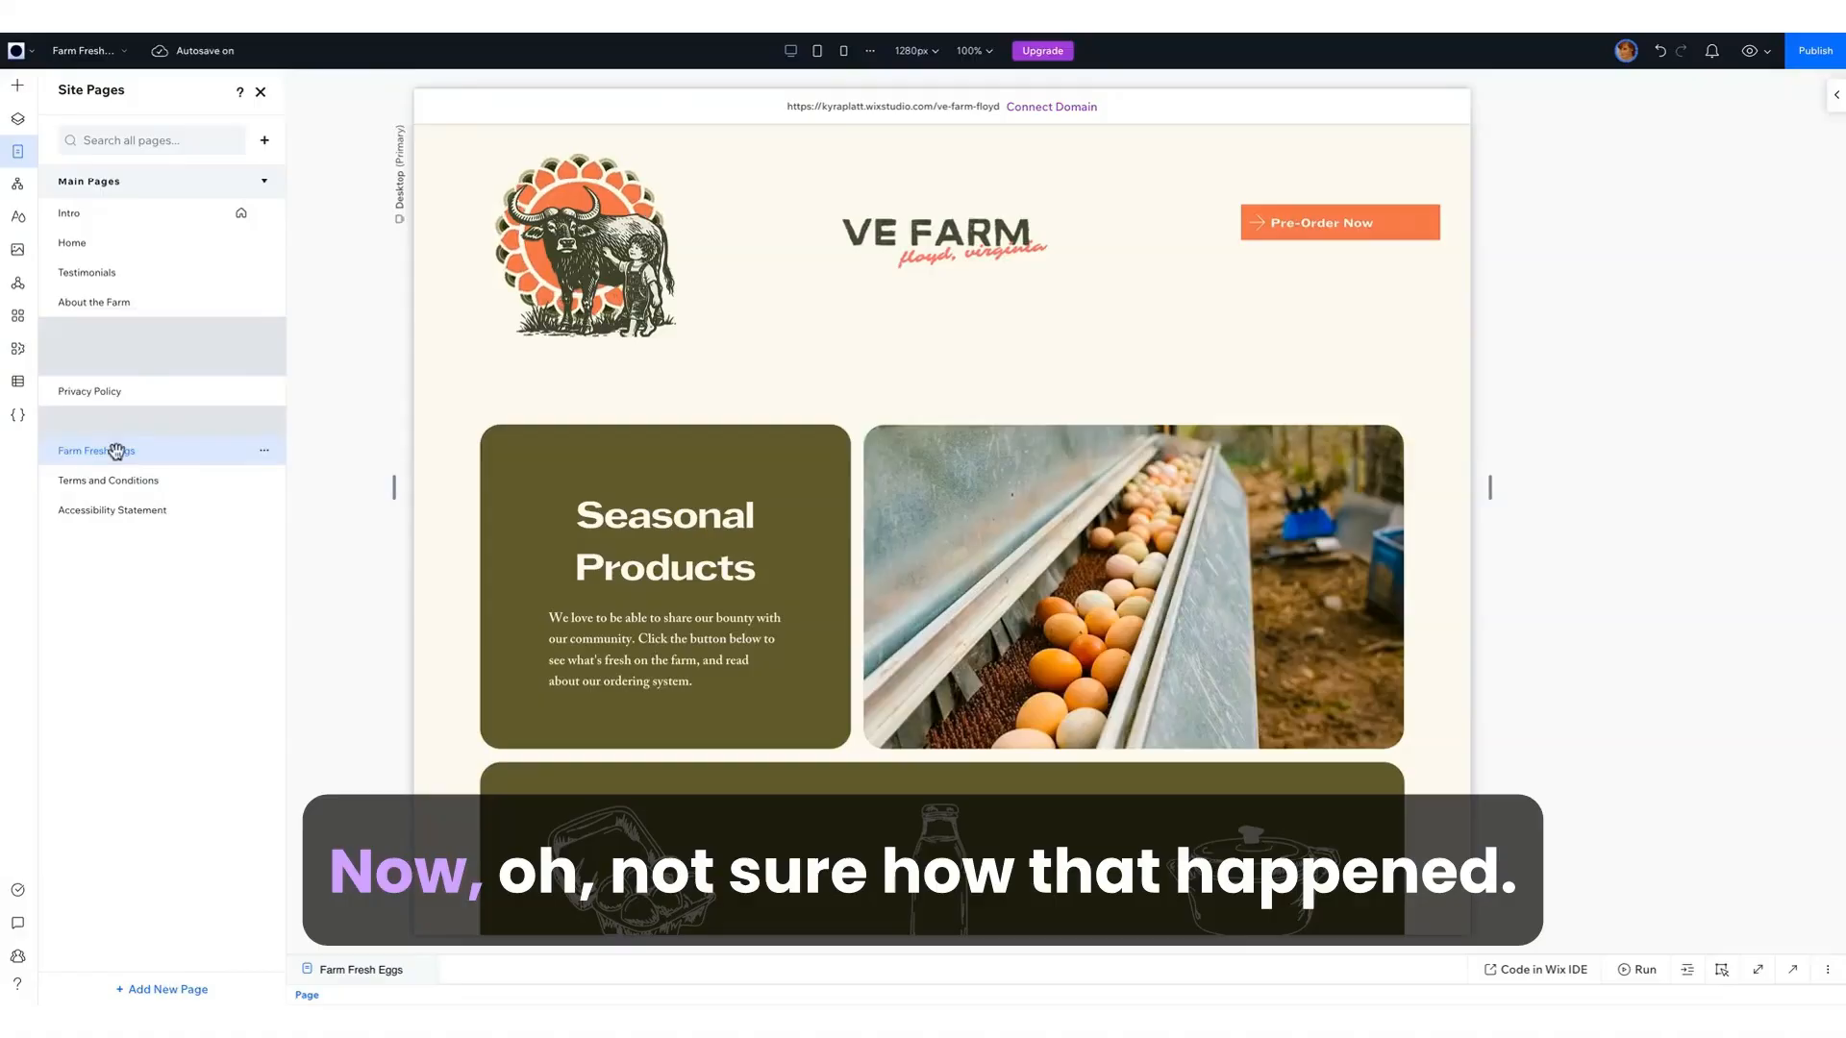
left_click_drag(52, 457, 45, 339)
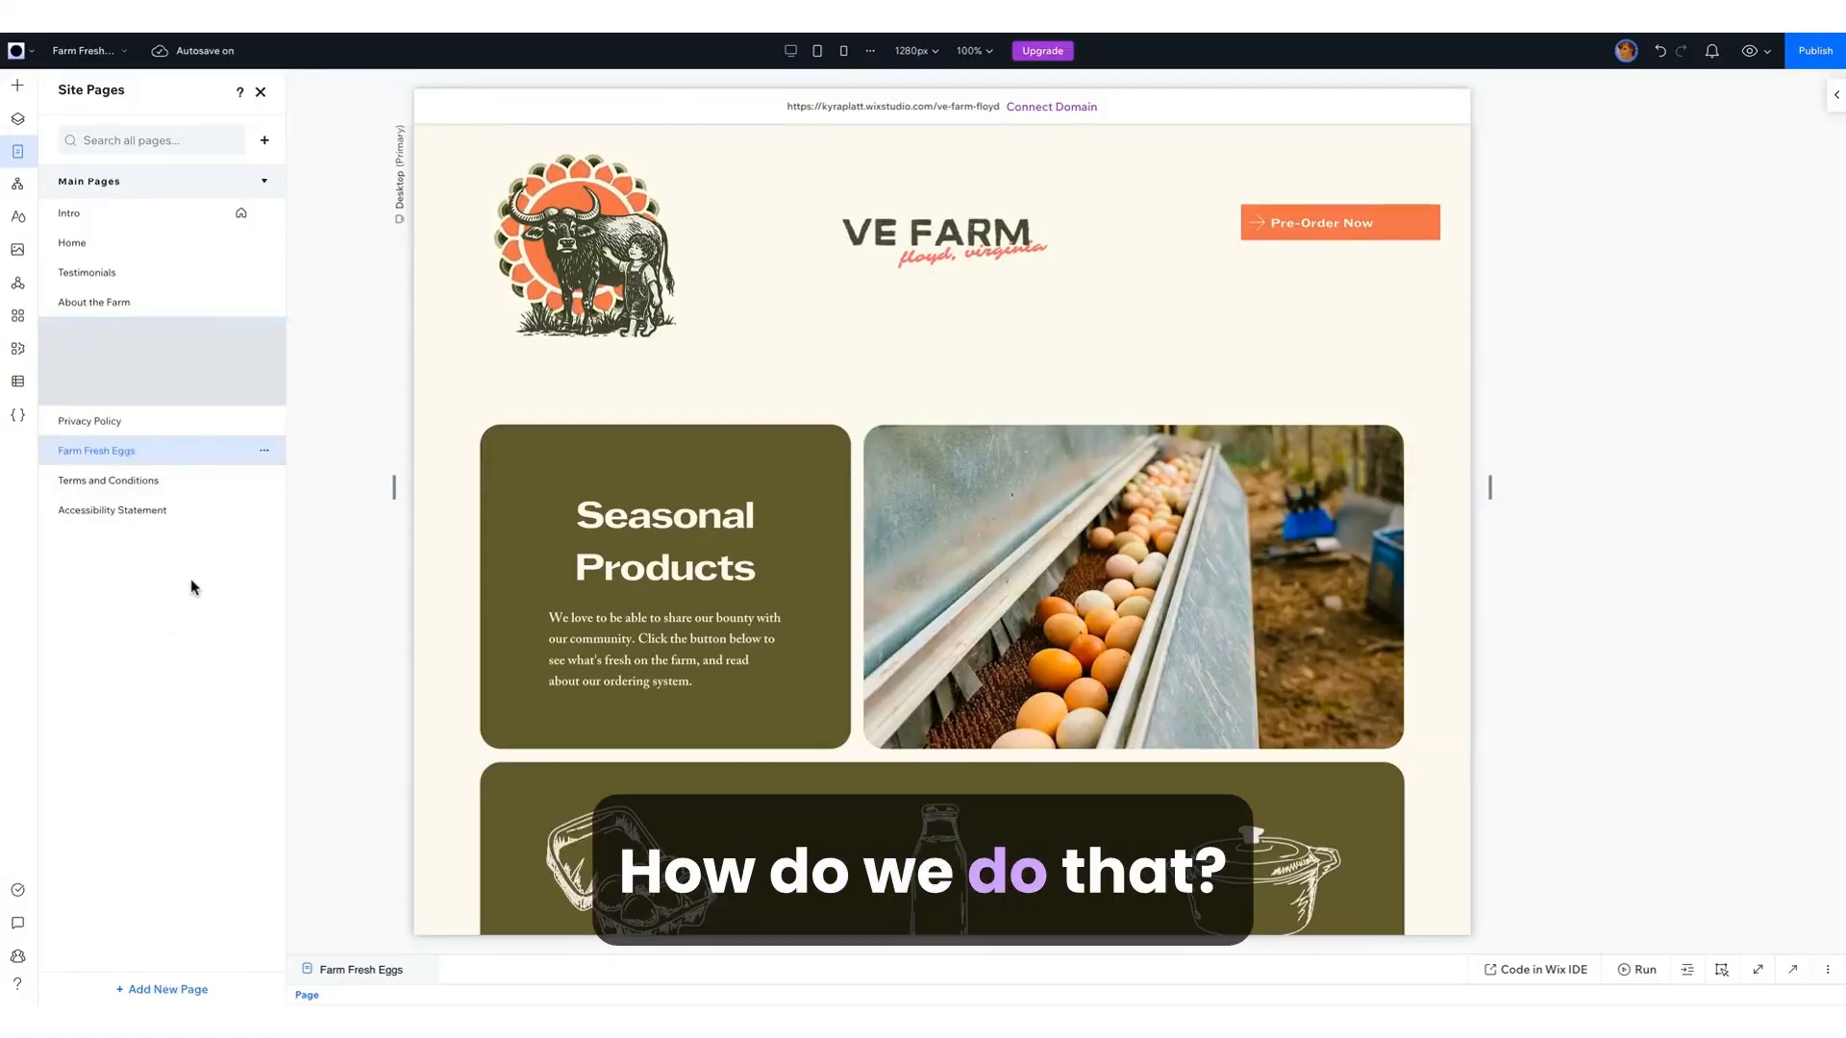
left_click(152, 303)
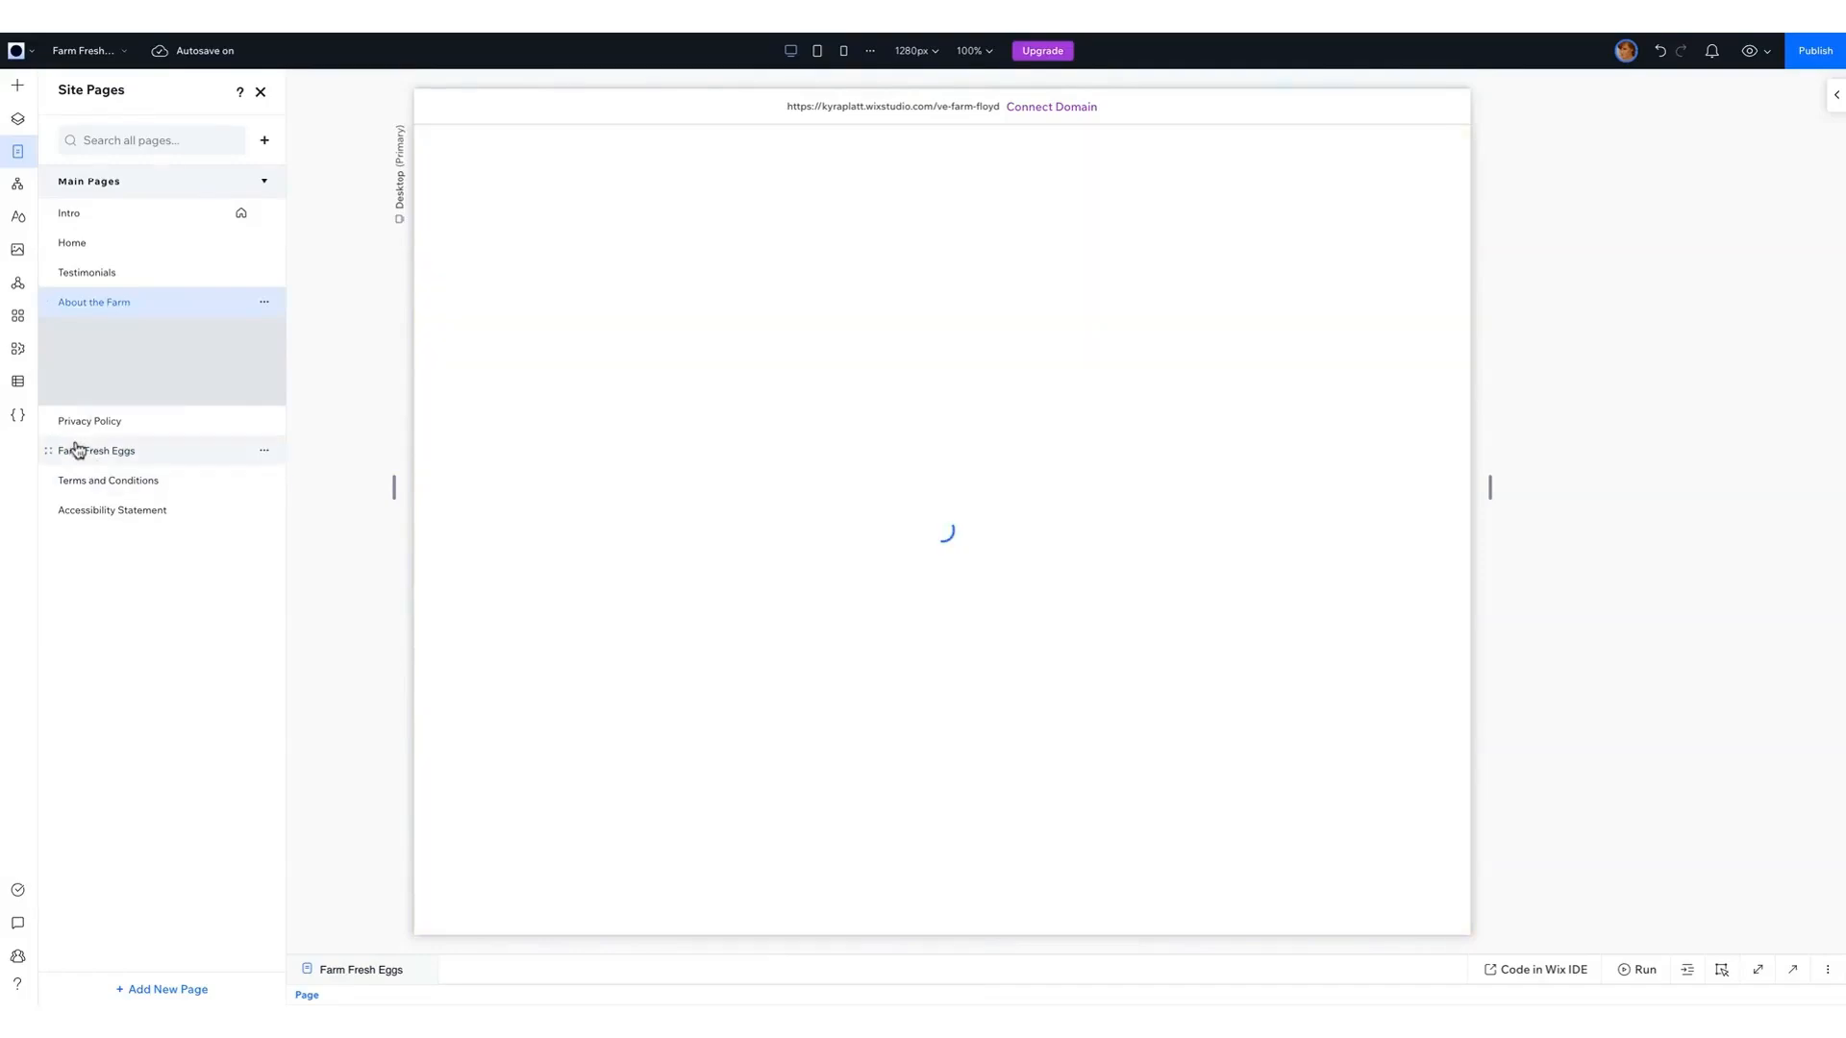
left_click_drag(49, 450, 94, 334)
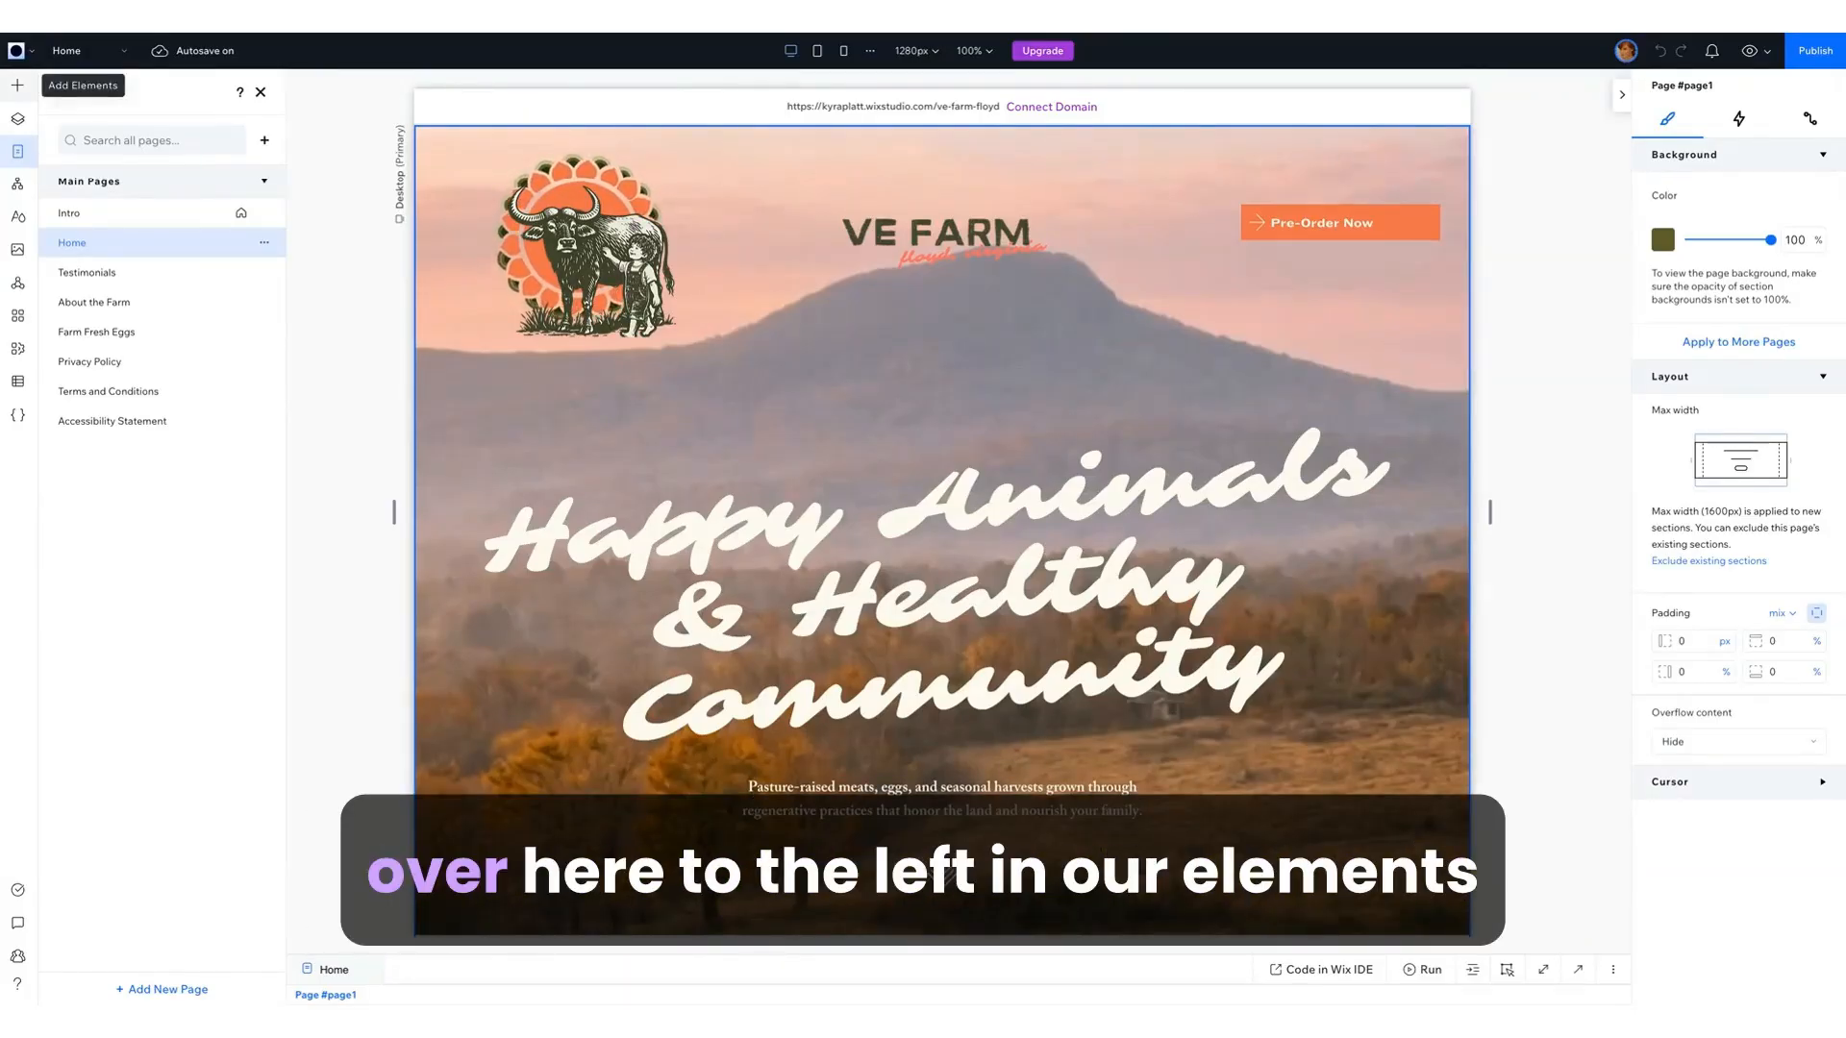
Step: Add the first plain-text horizontal menu to the Home page and place it in the header below the VE FARM logo
left_click(17, 85)
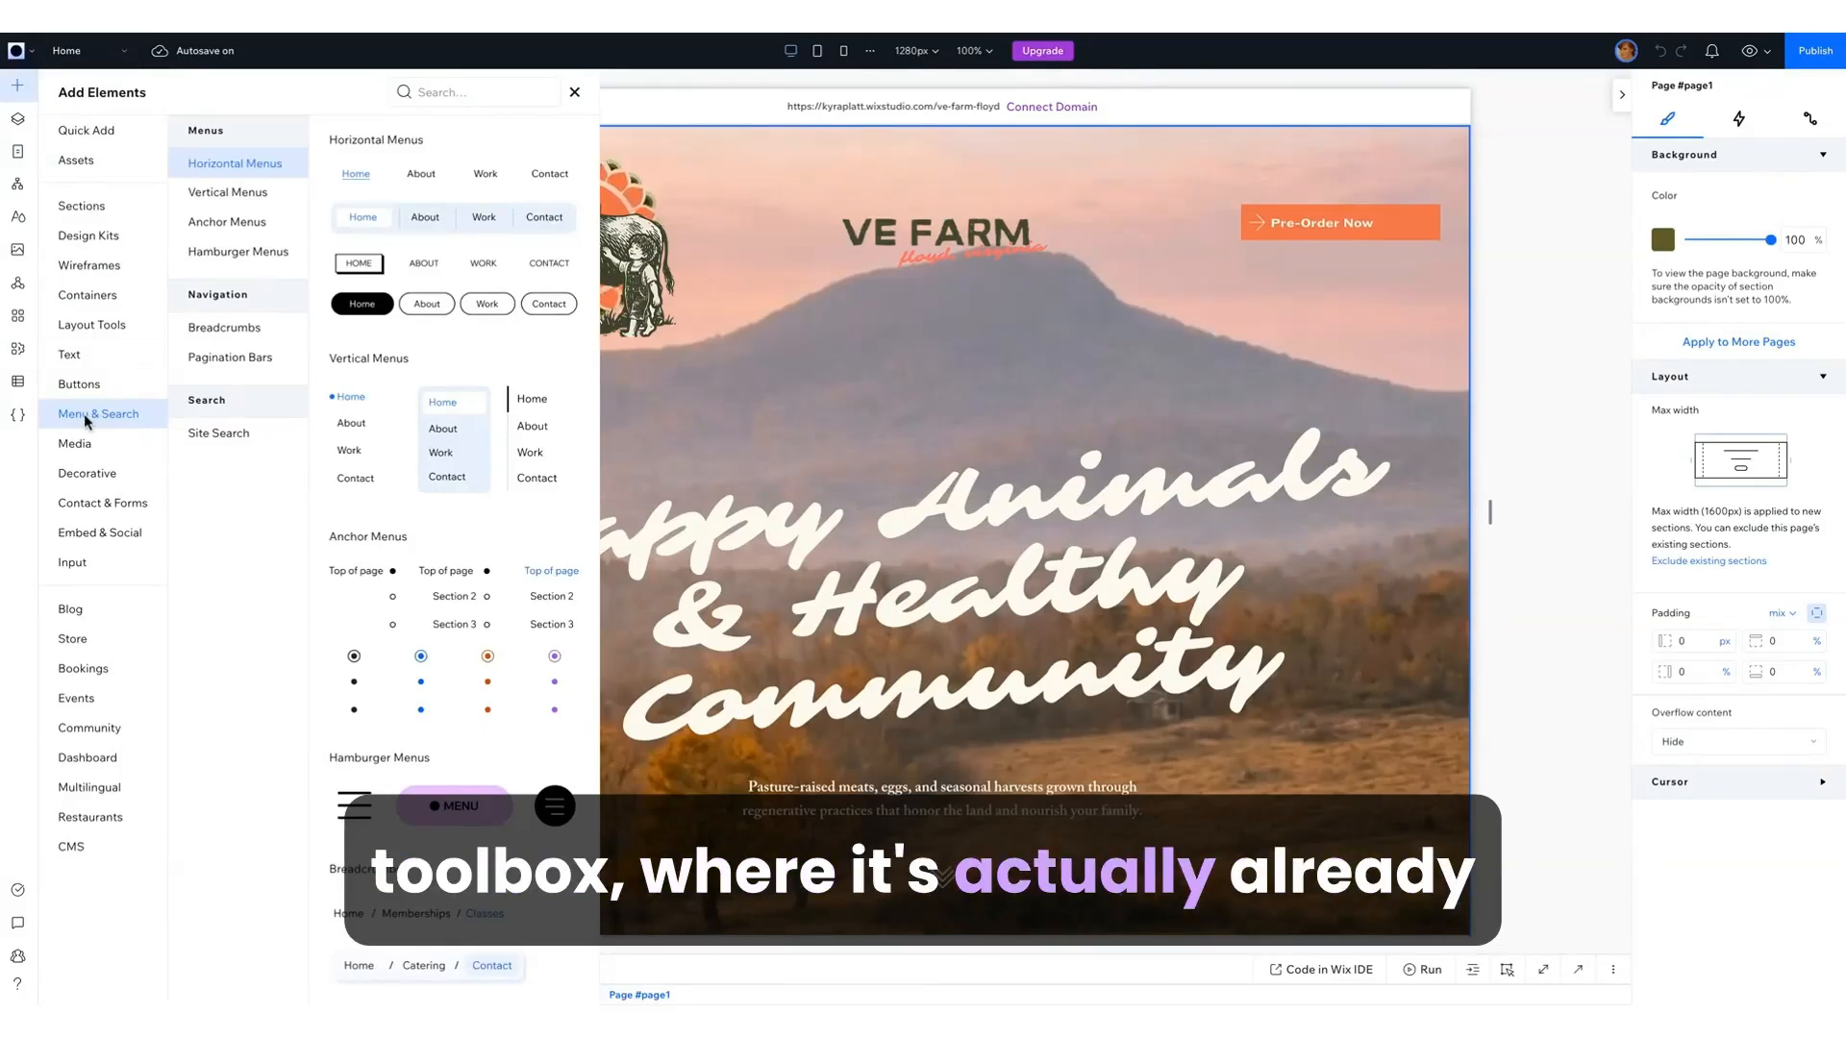
left_click(97, 207)
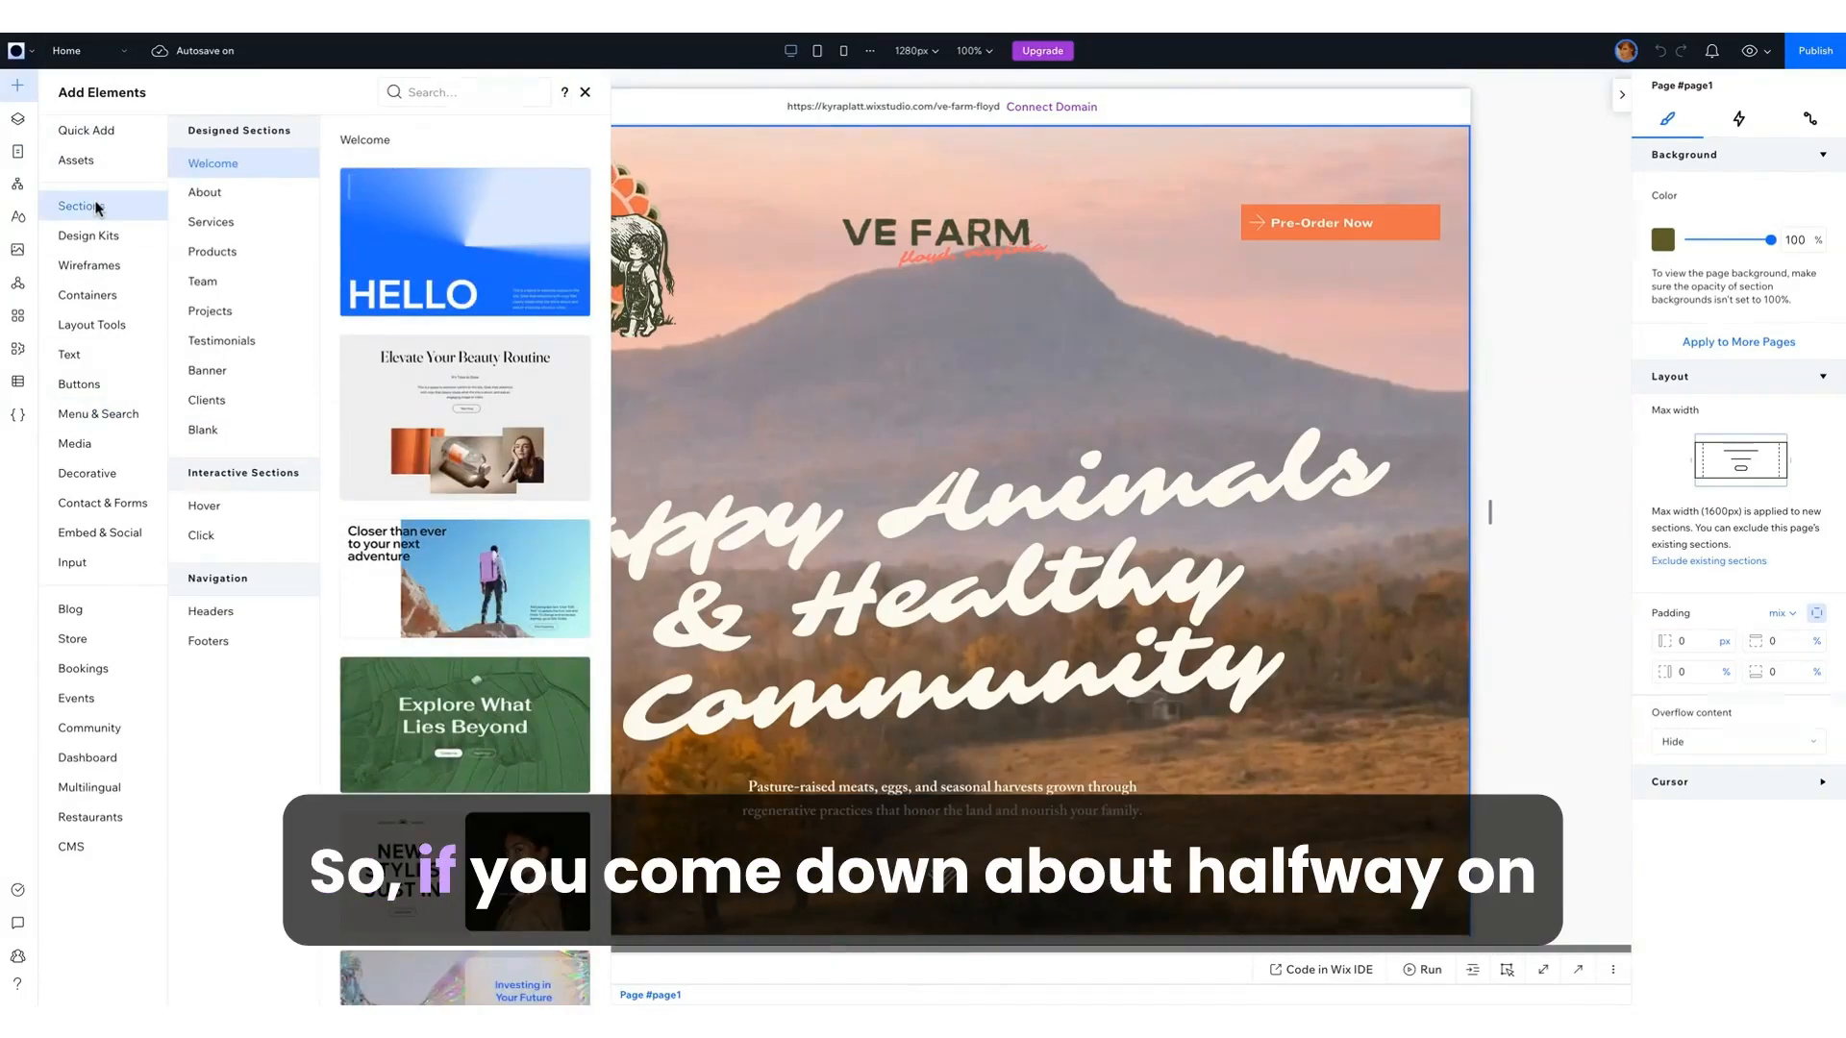
left_click(80, 416)
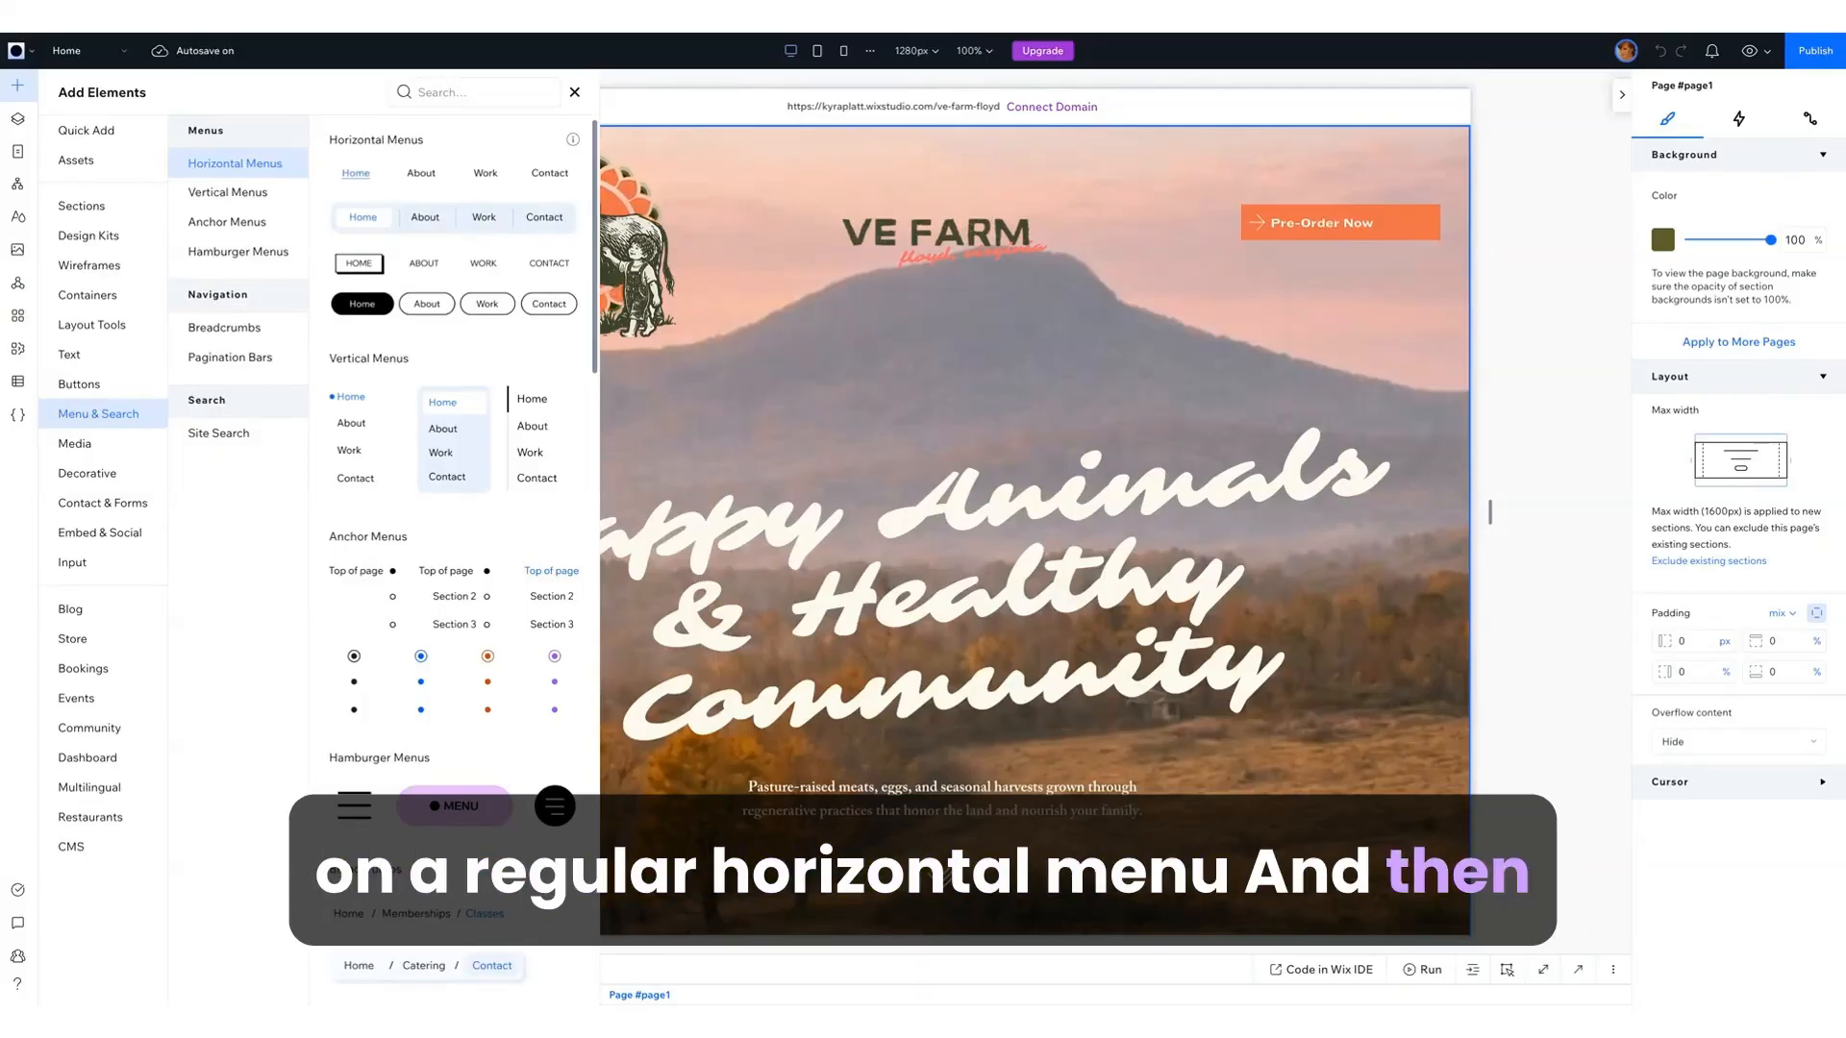
left_click(427, 175)
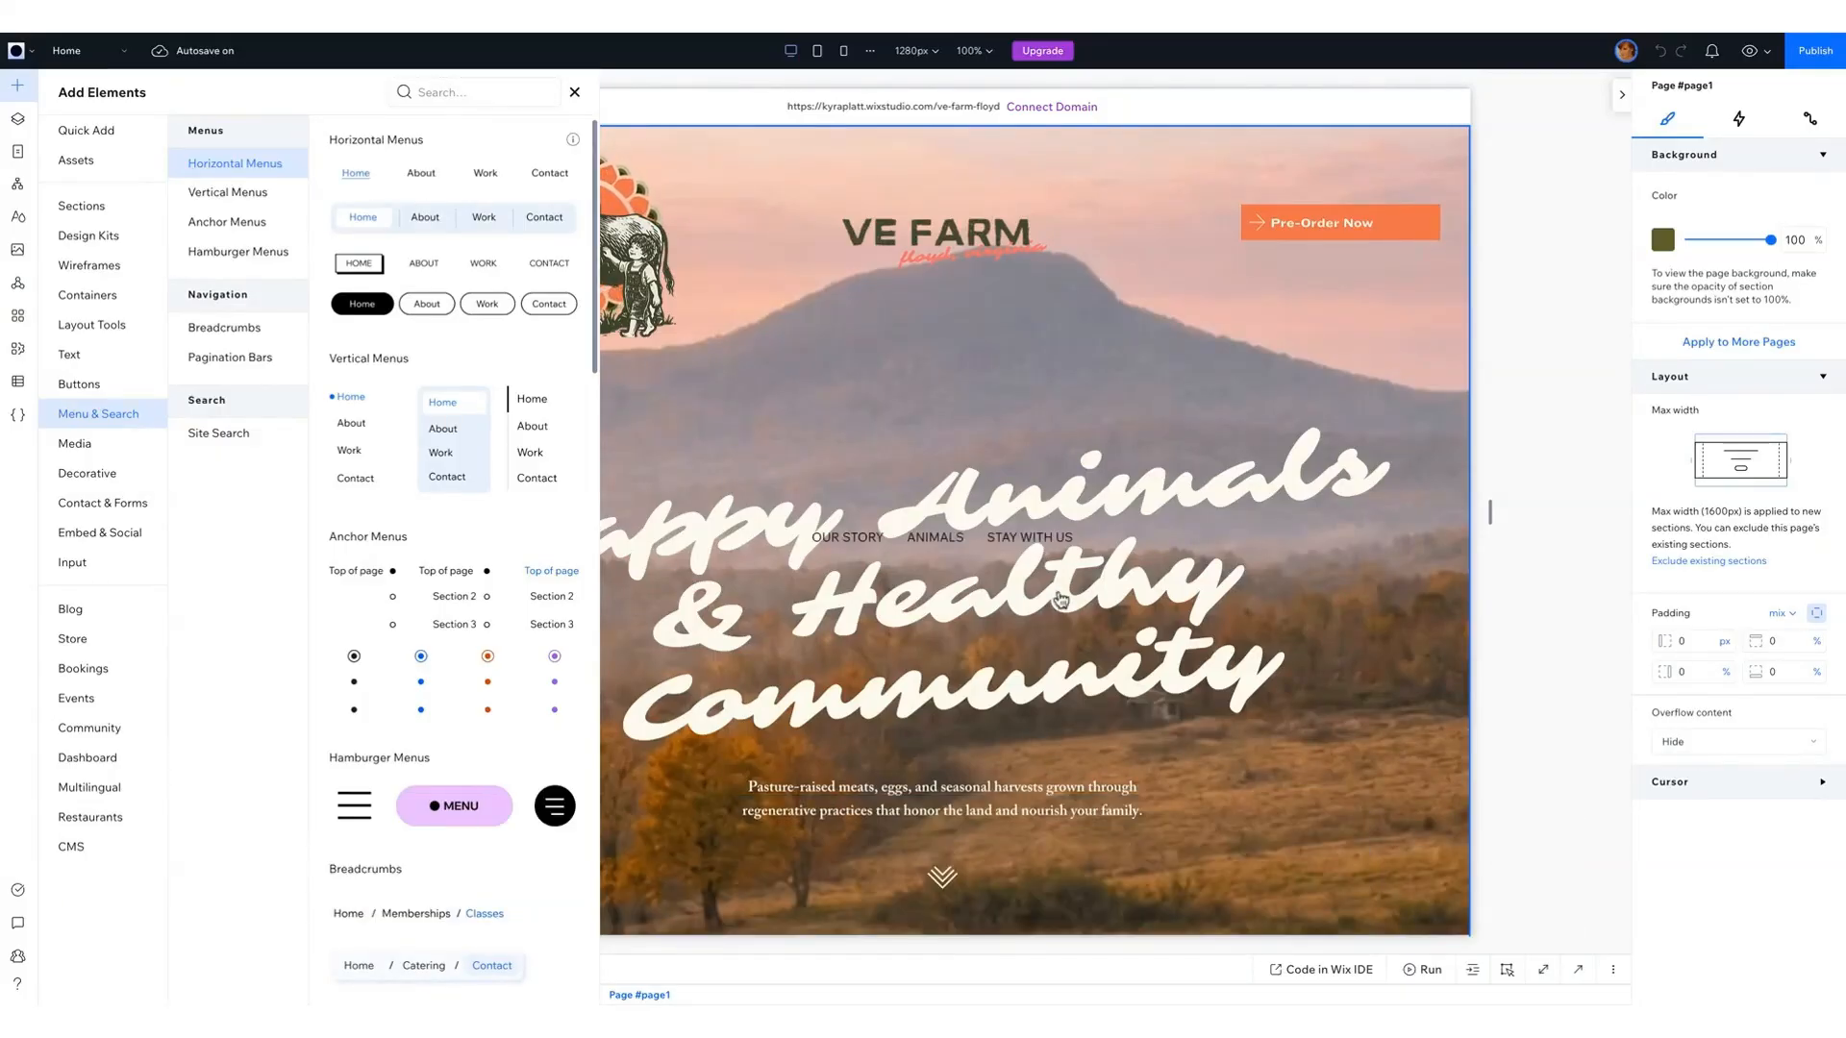
left_click(870, 544)
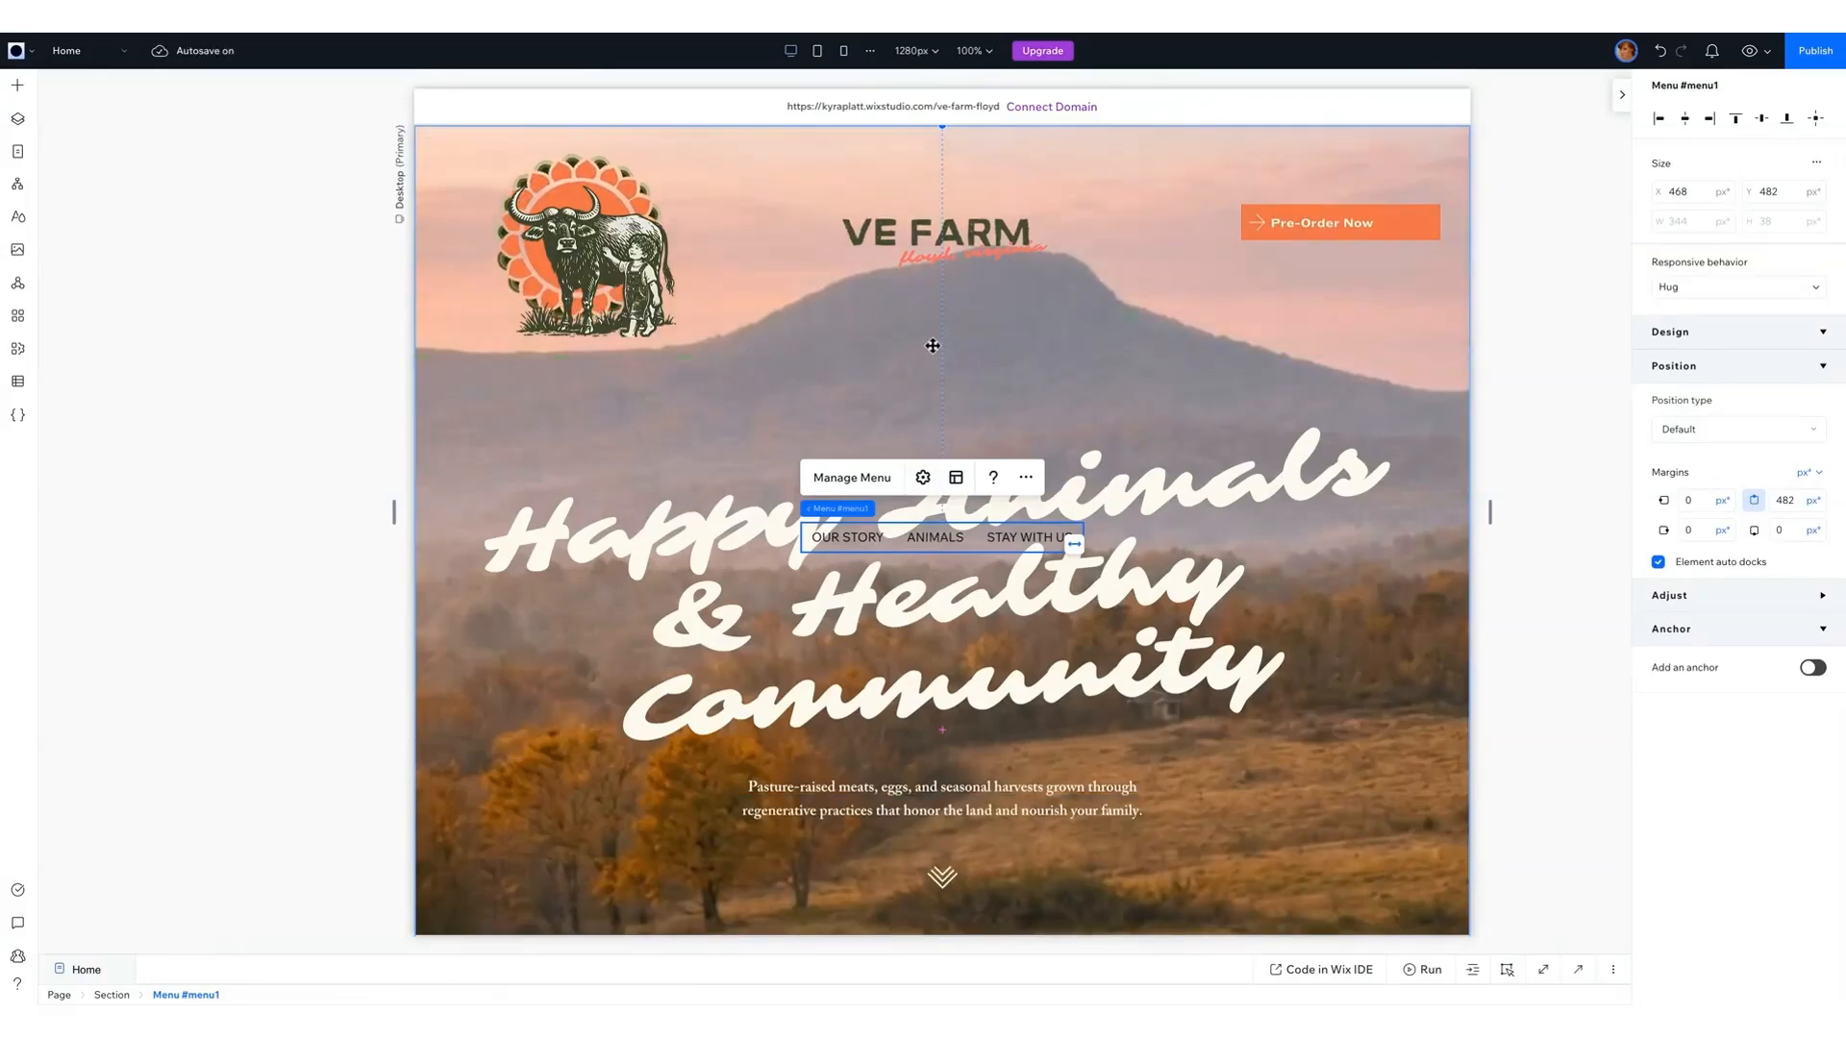
left_click_drag(932, 345, 932, 344)
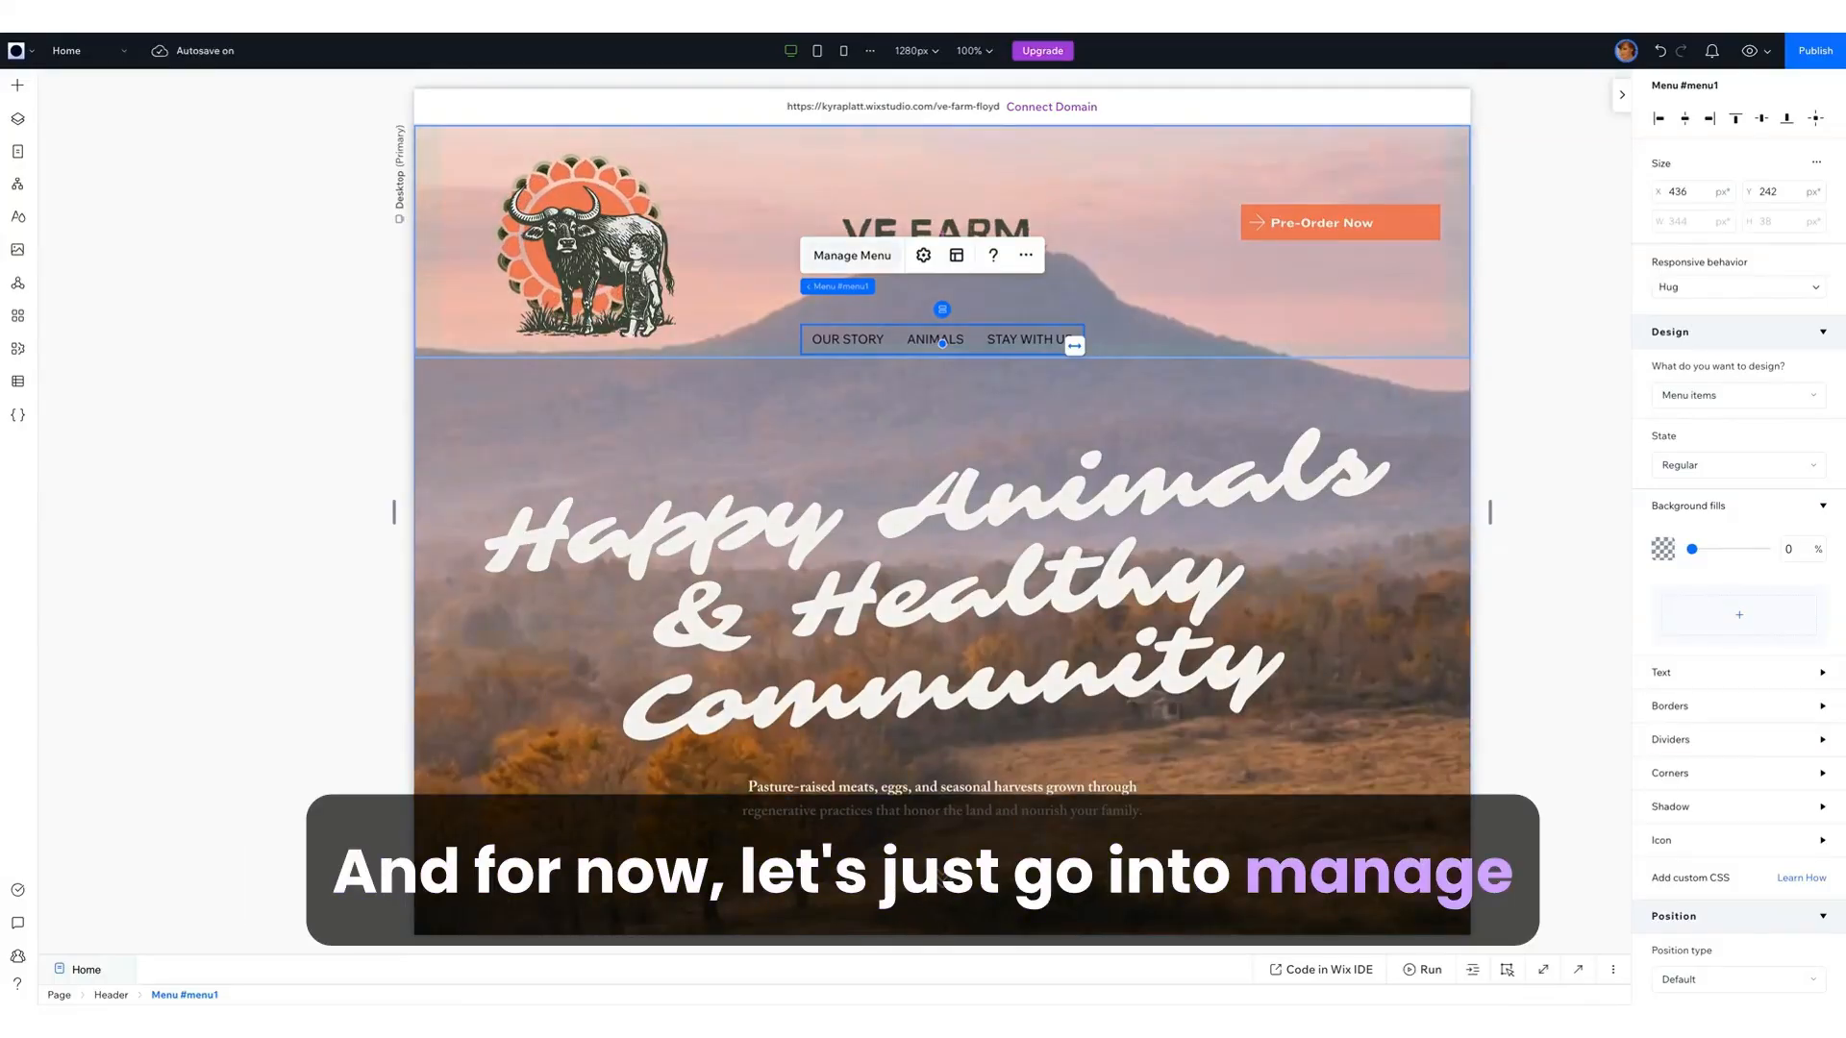
Step: Open the header menu's item management and review which site menus can be displayed
left_click(851, 255)
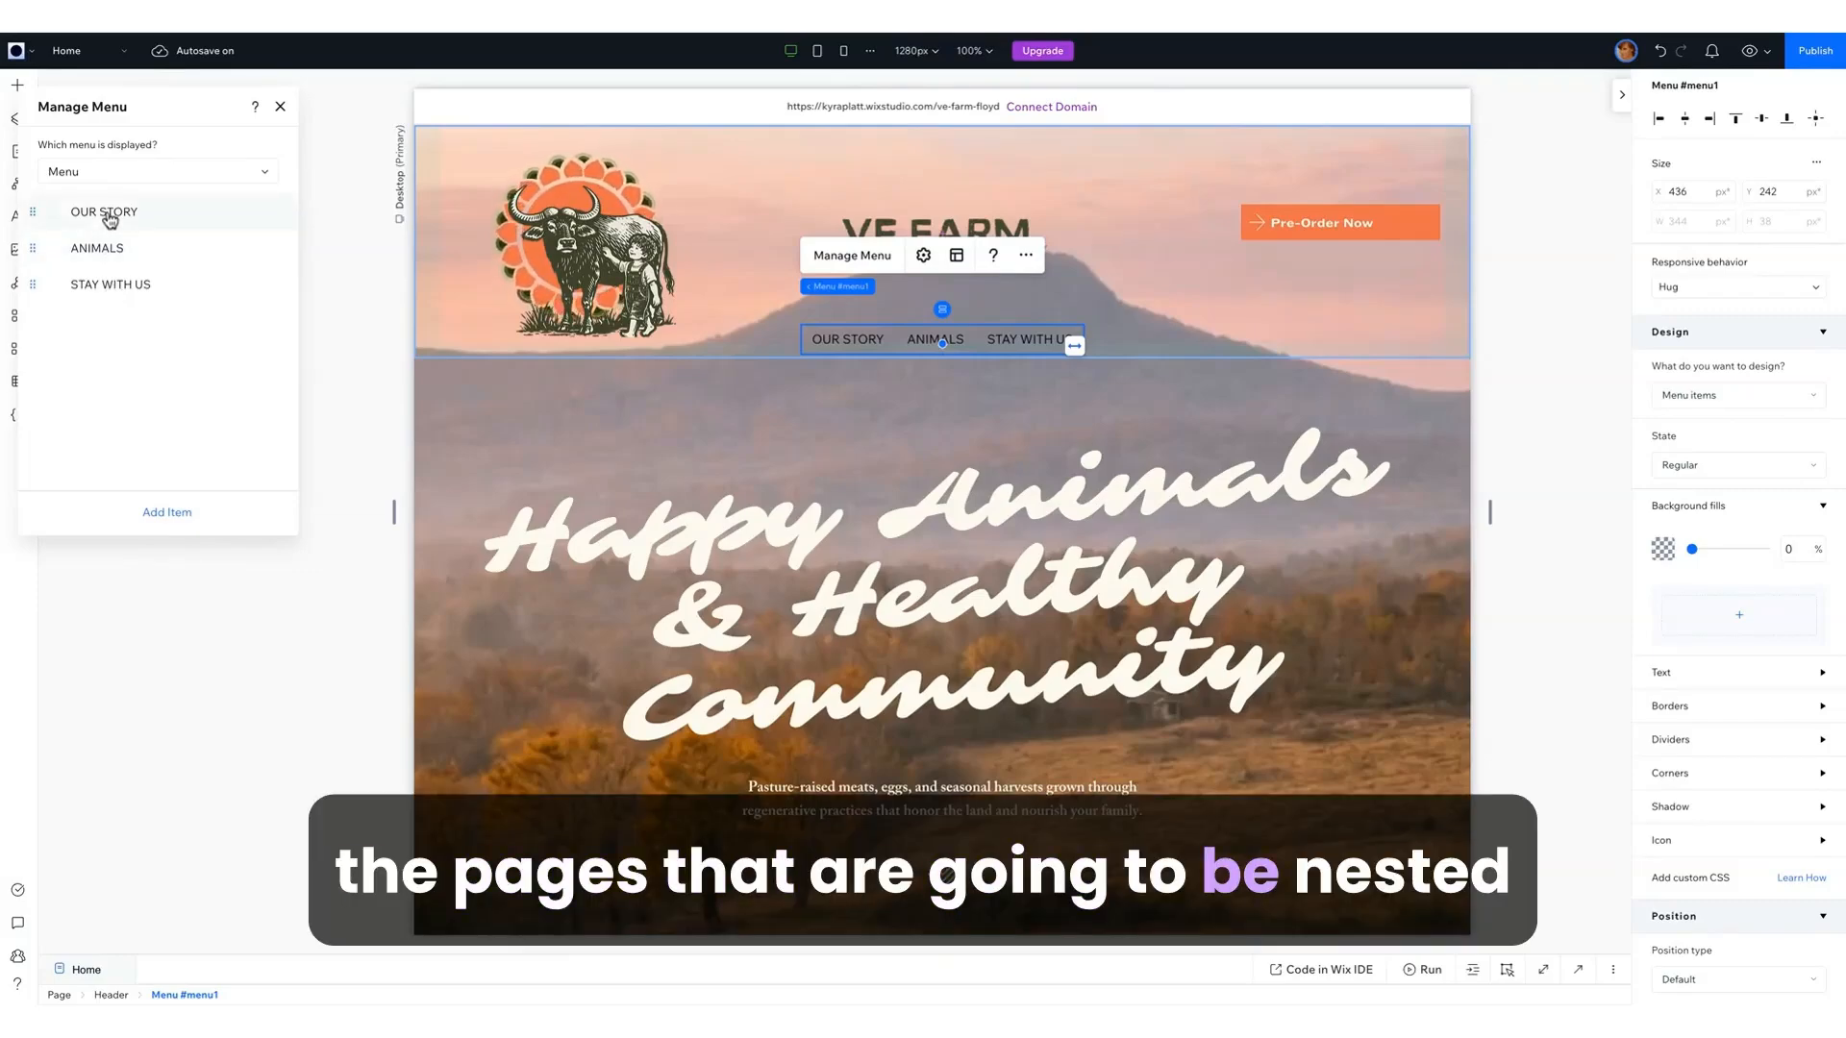
left_click(177, 178)
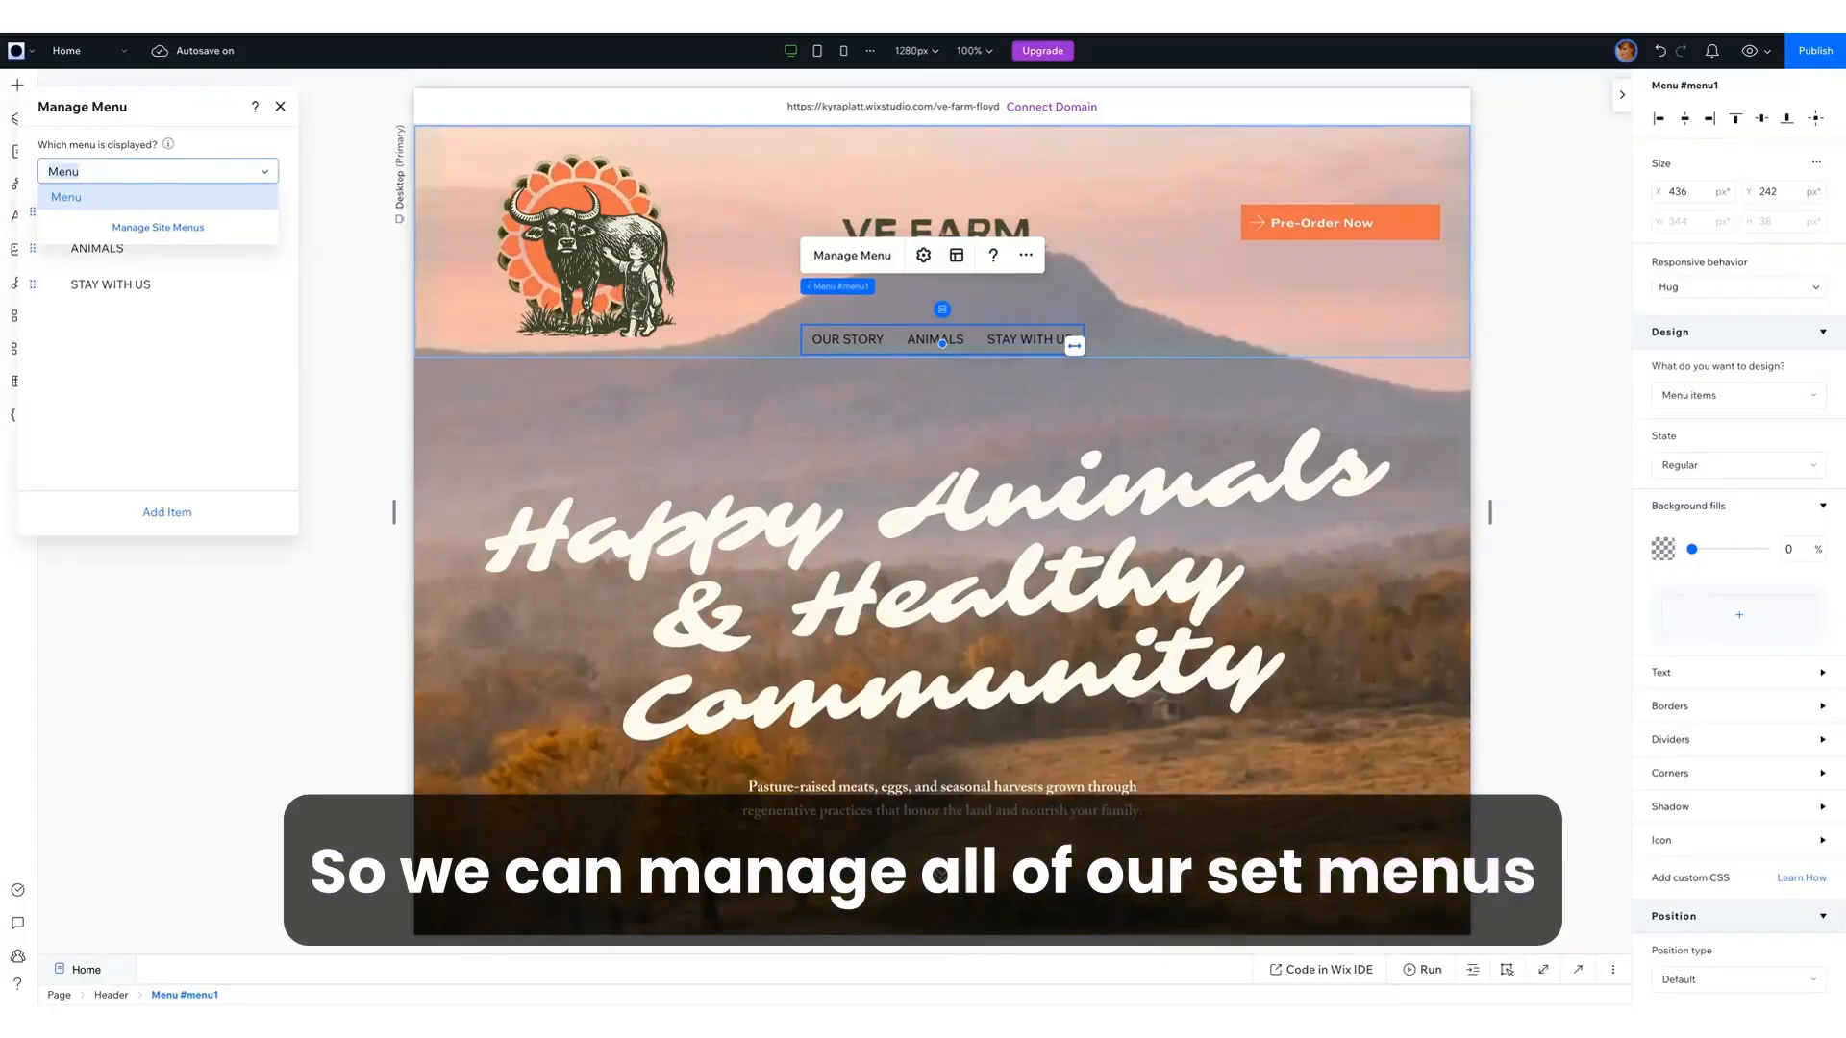
left_click(157, 228)
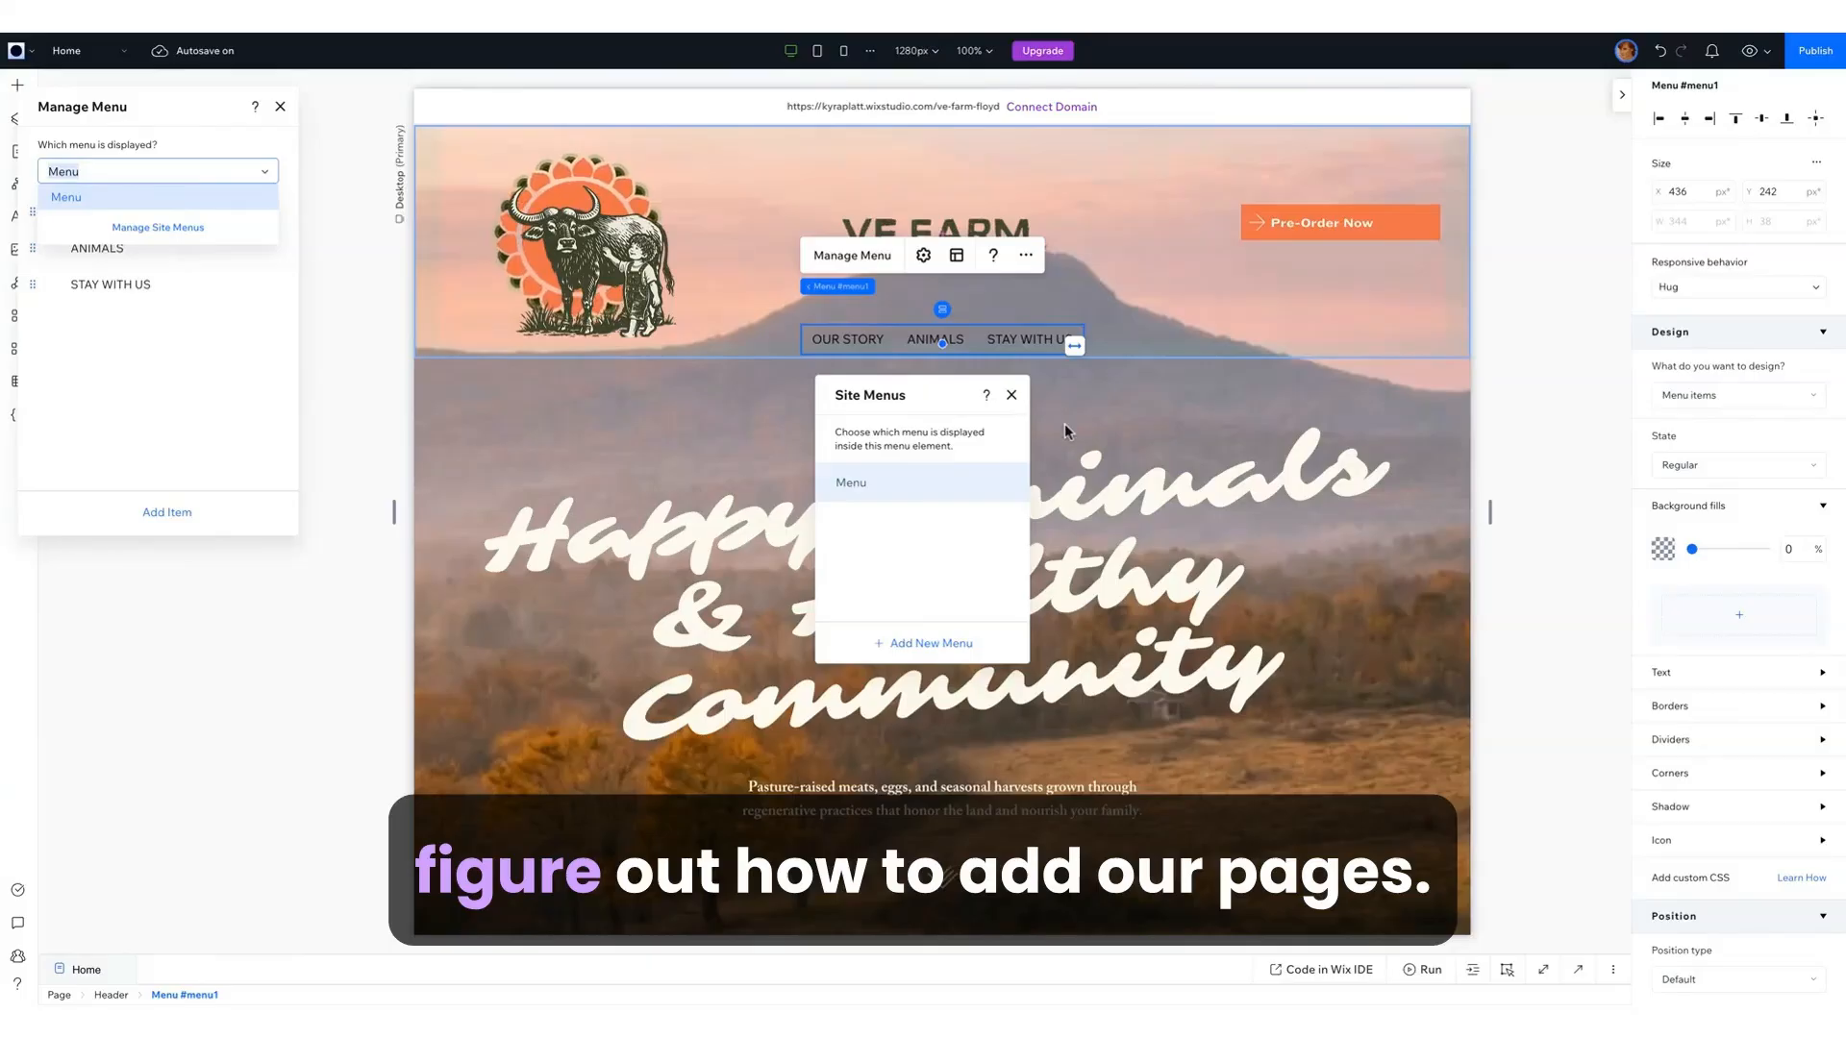
left_click(1011, 396)
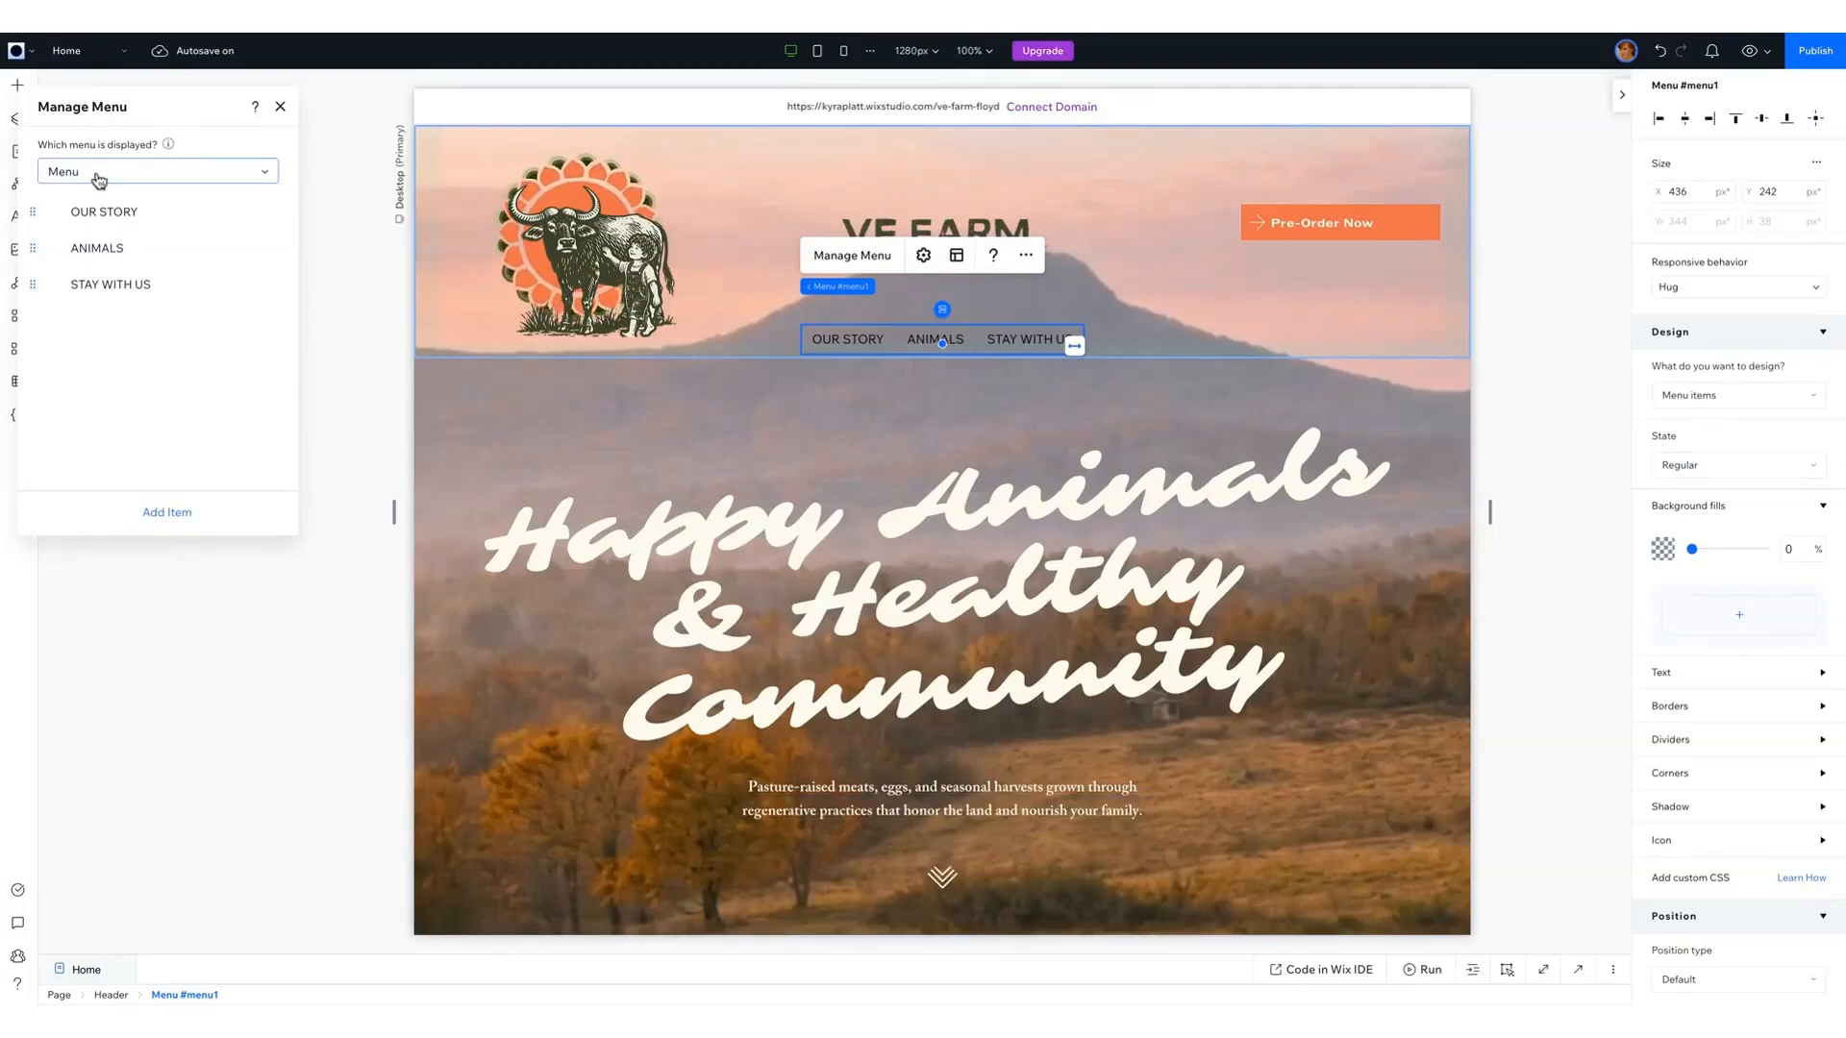
left_click(99, 179)
left_click(99, 180)
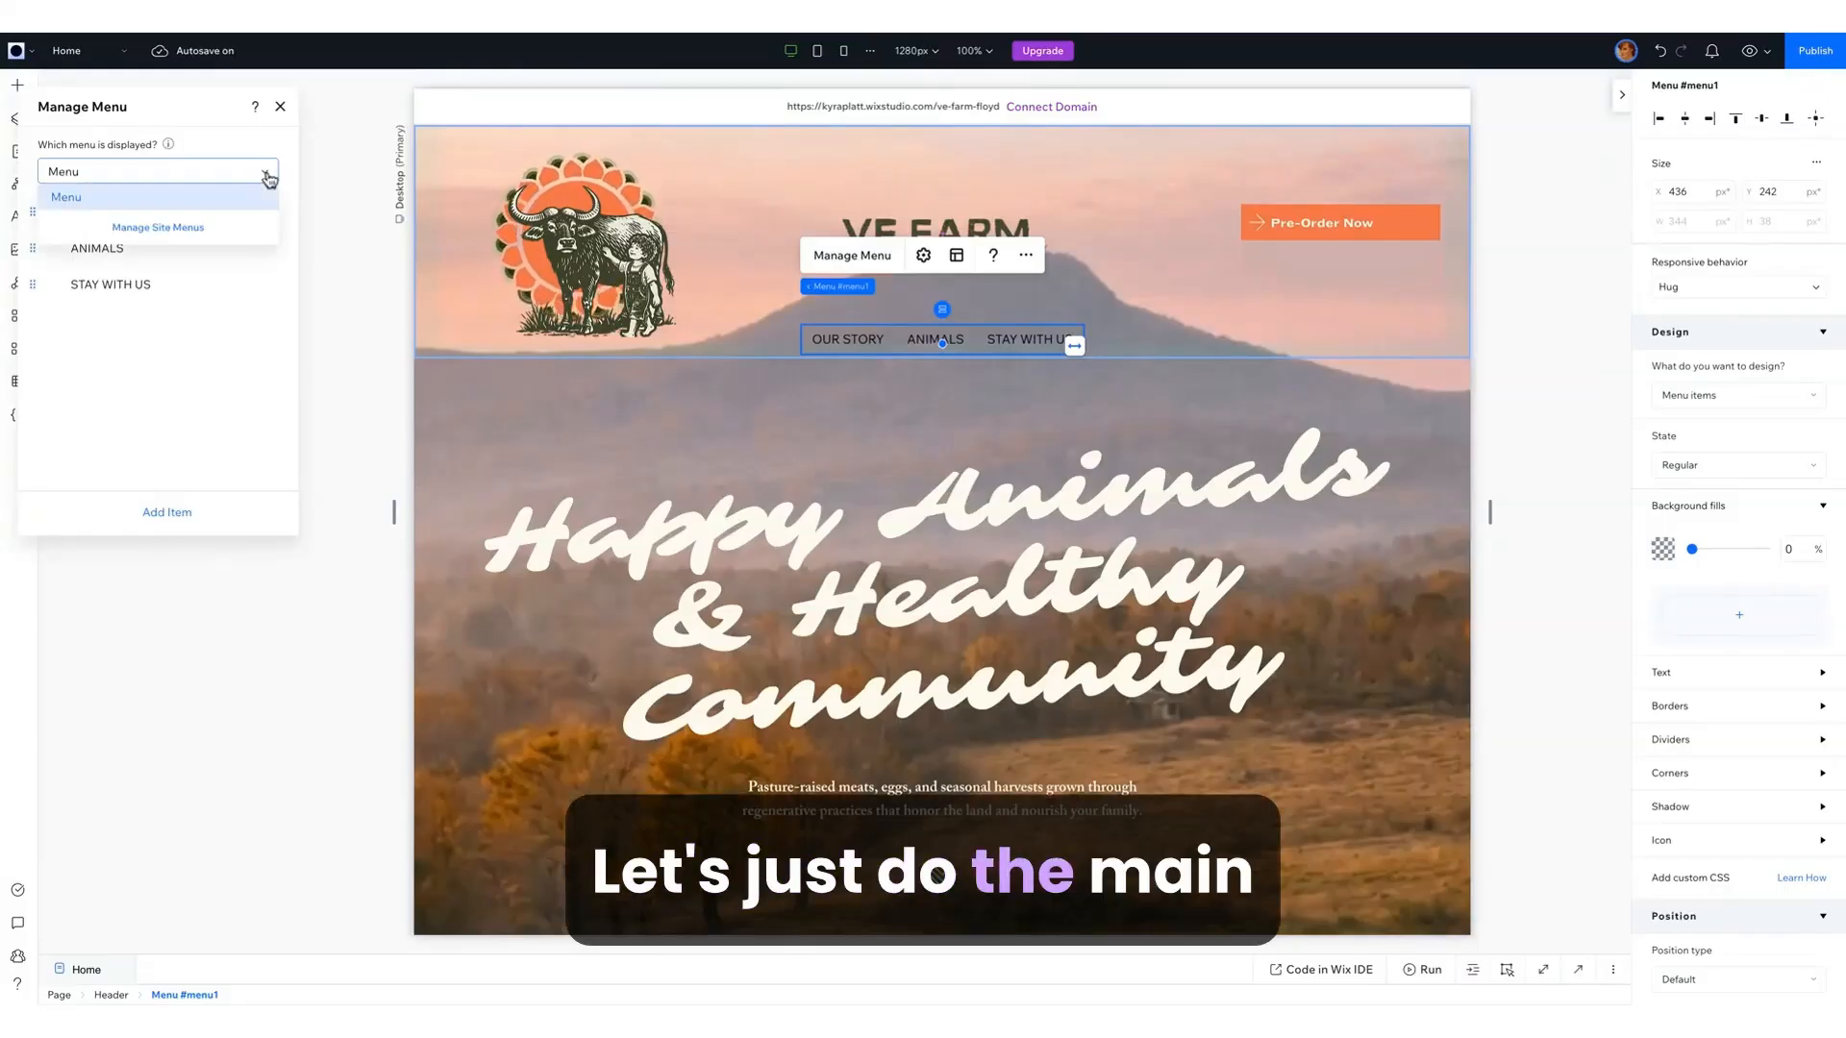
left_click(202, 145)
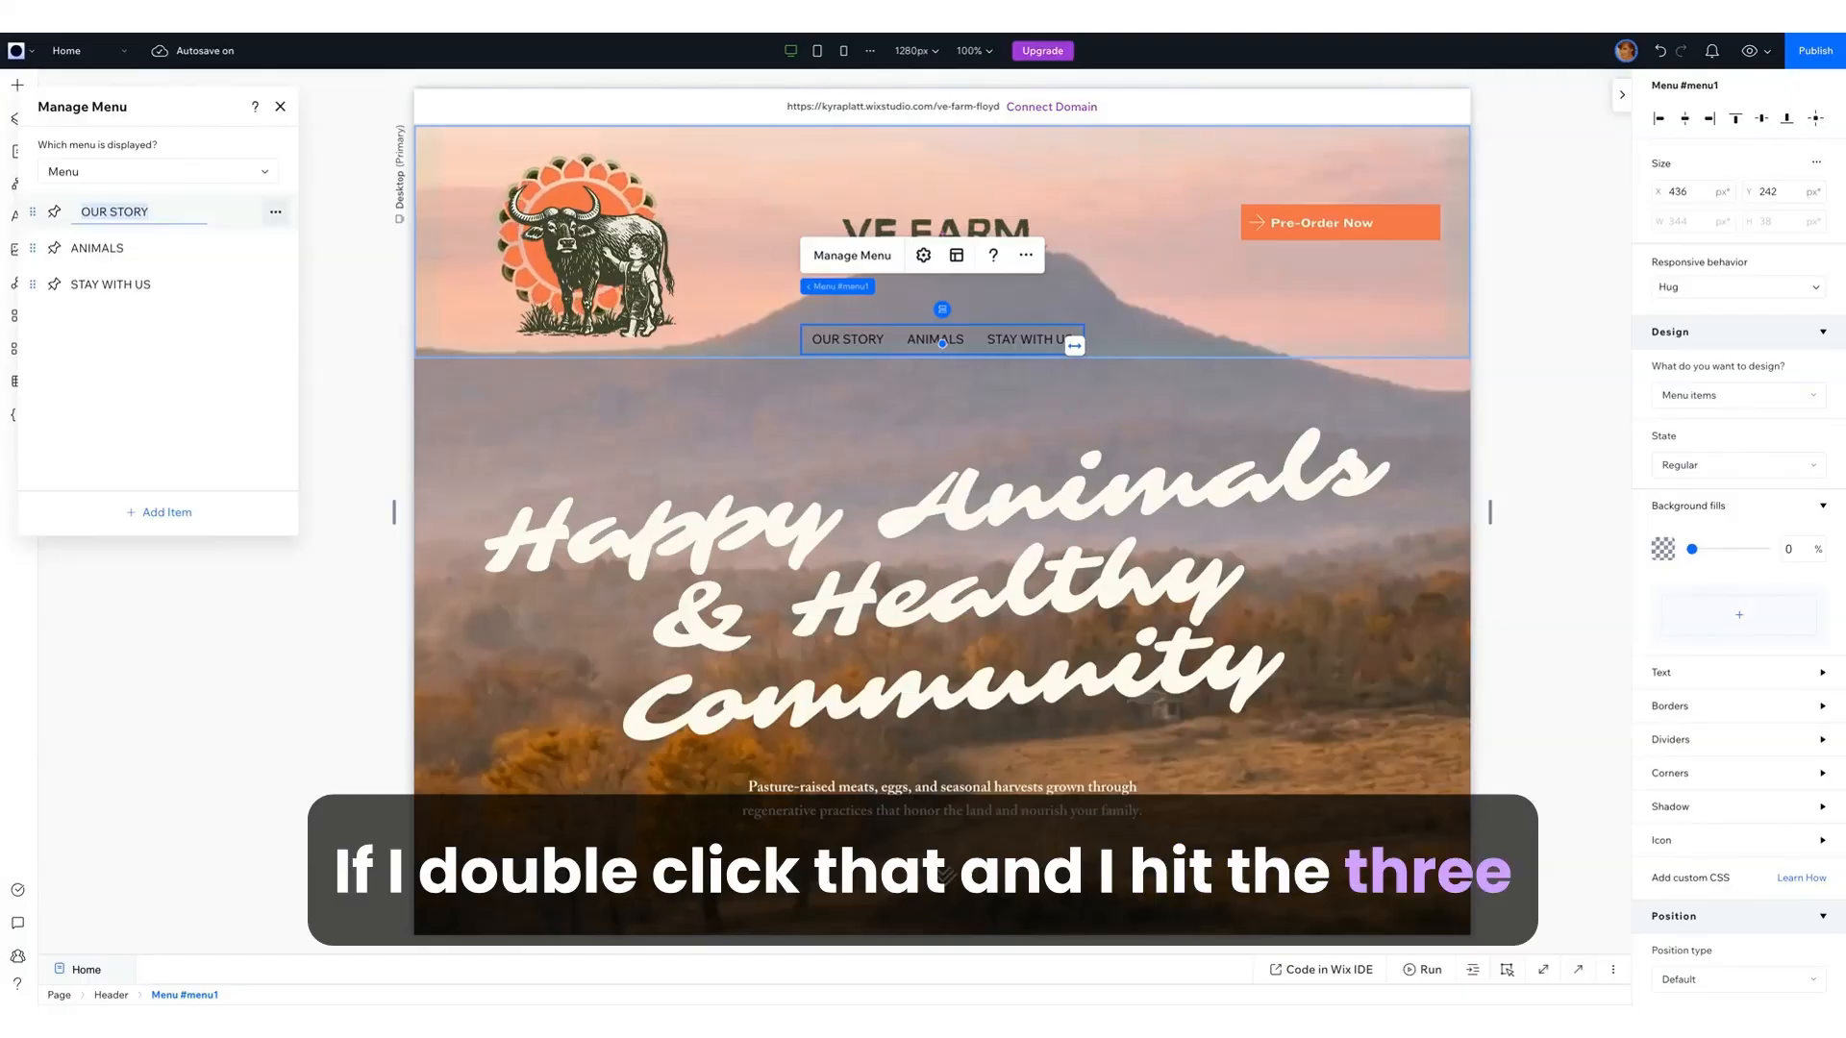
Step: Rename the OUR STORY menu item as Home
left_click(276, 211)
left_click(276, 212)
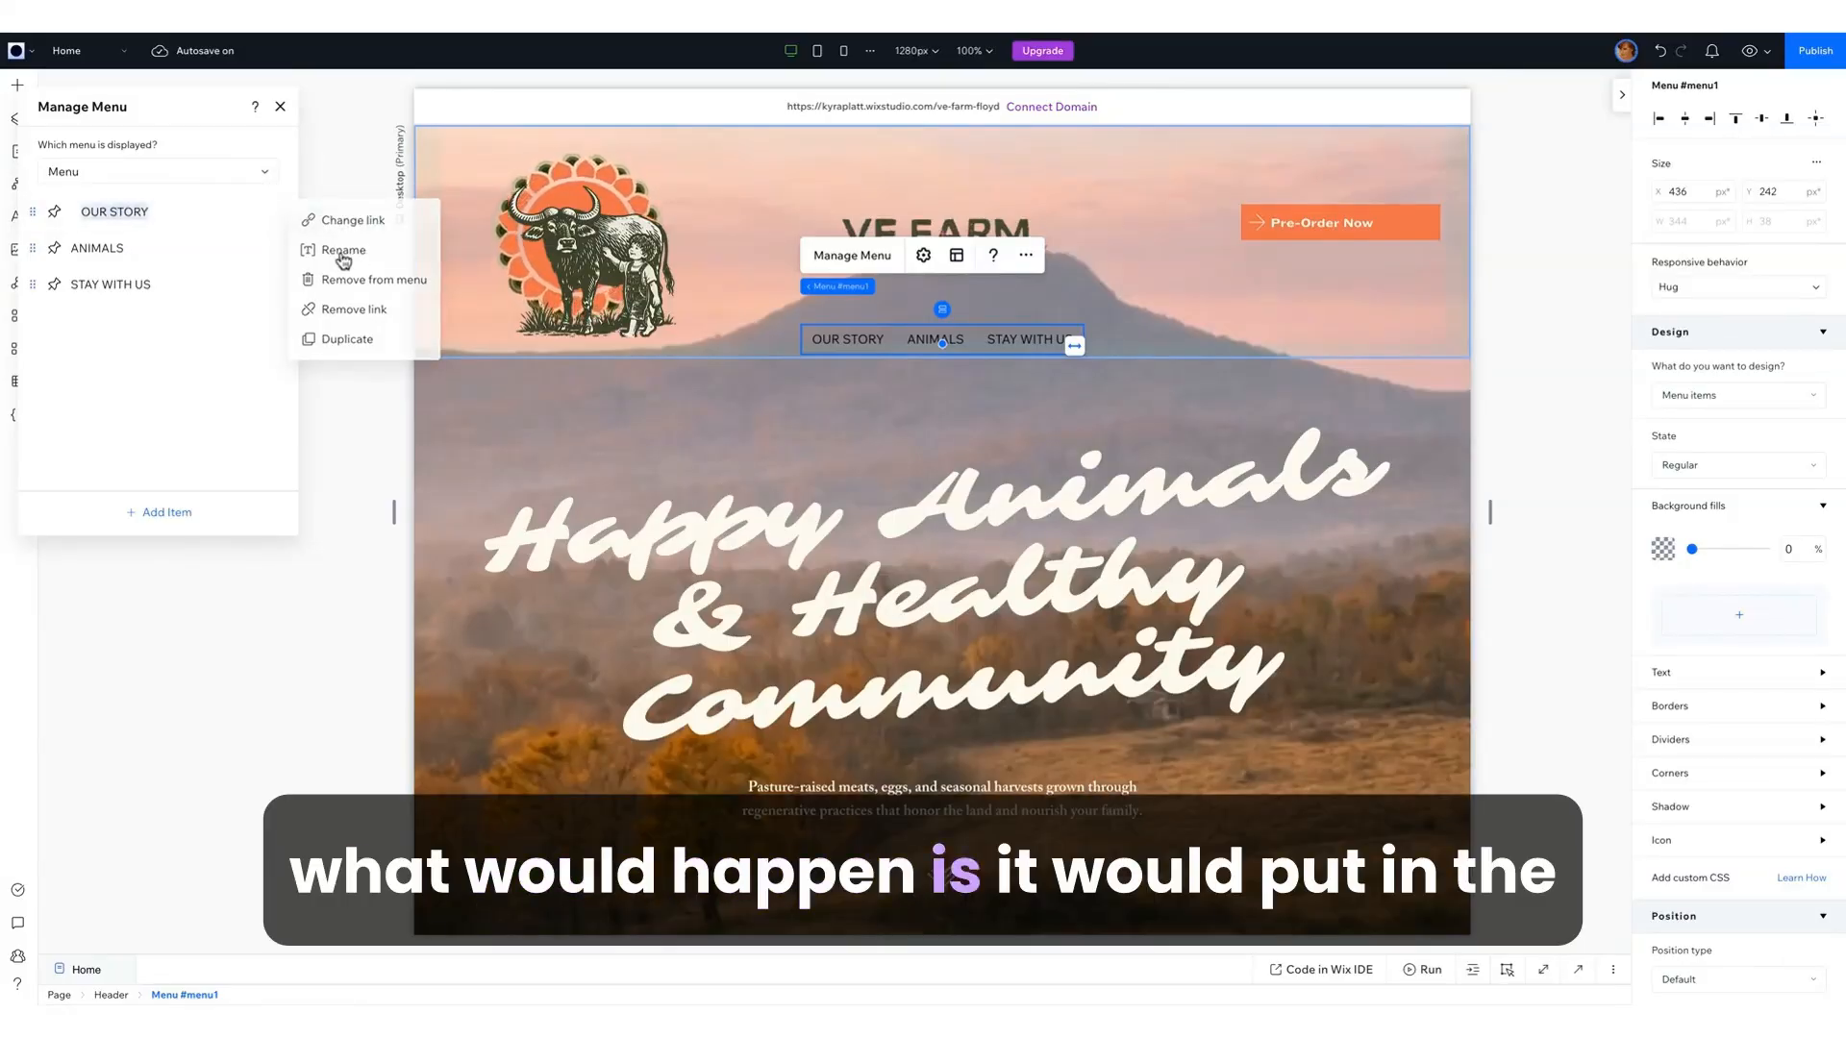
left_click(343, 252)
type("Home")
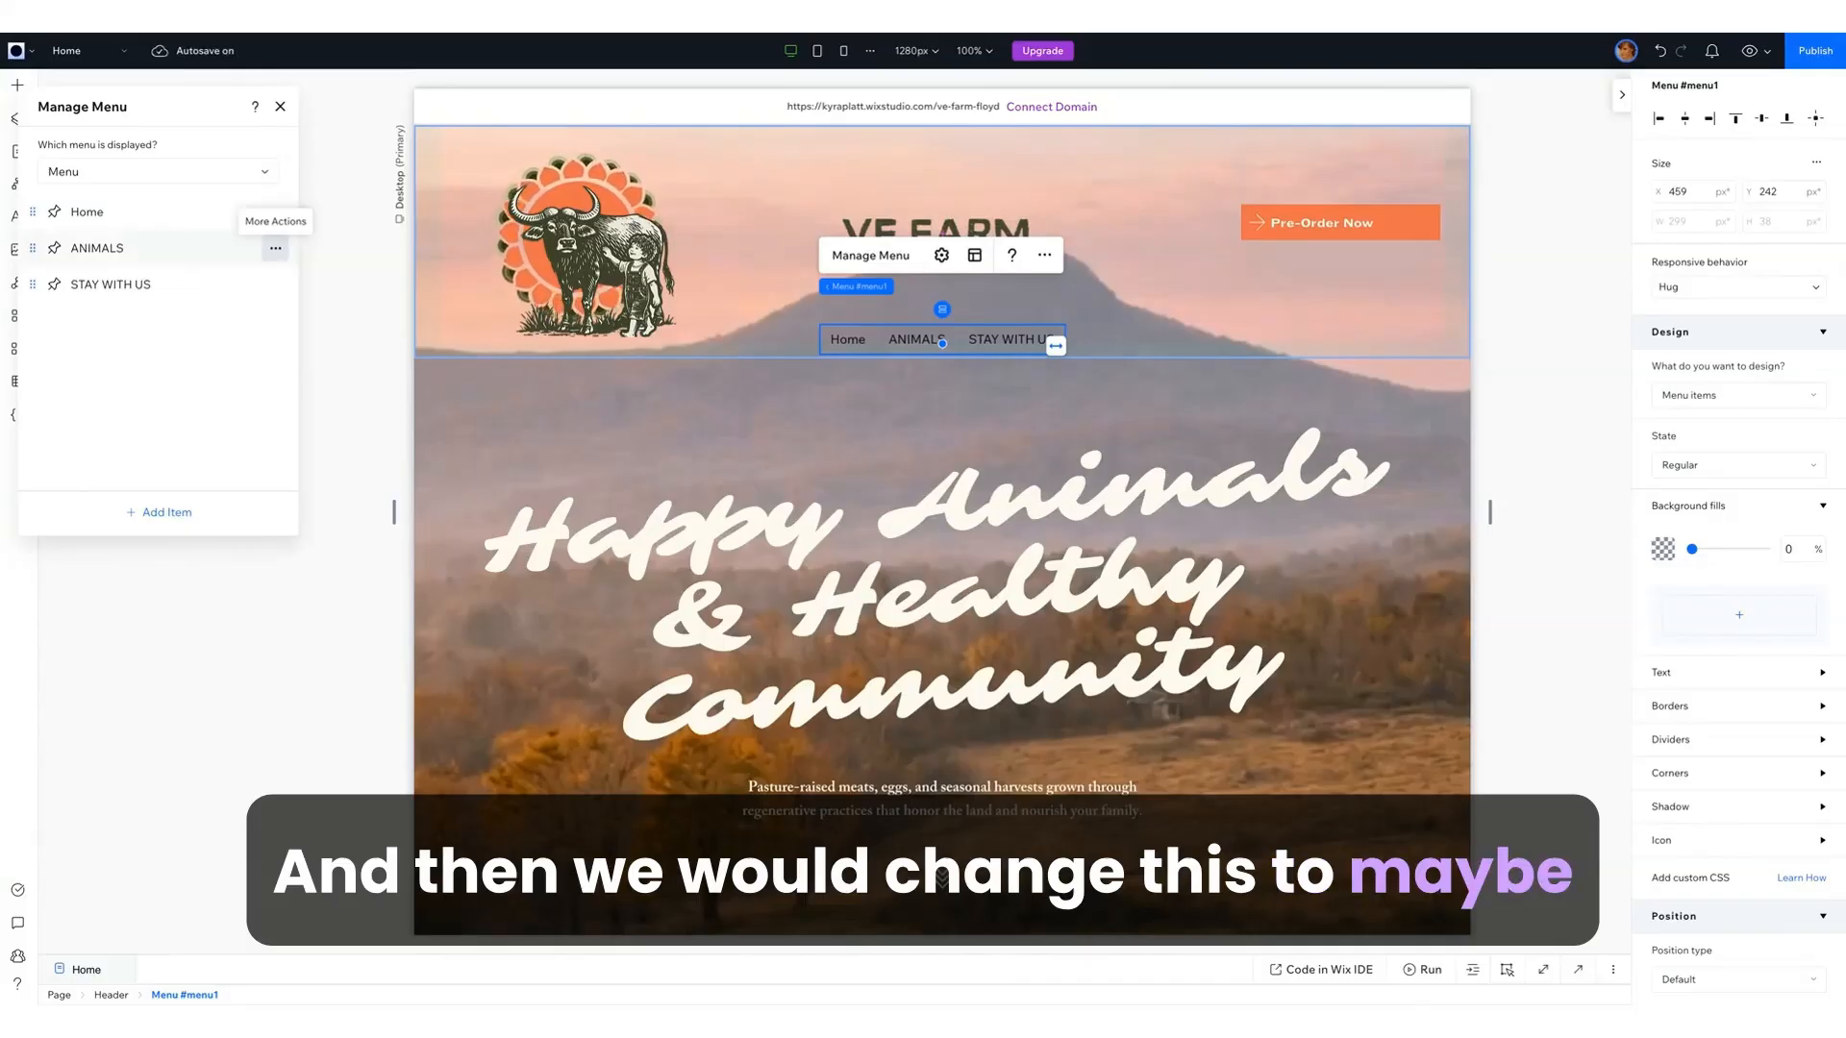
Step: Rename the ANIMALS menu item as About
left_click(275, 248)
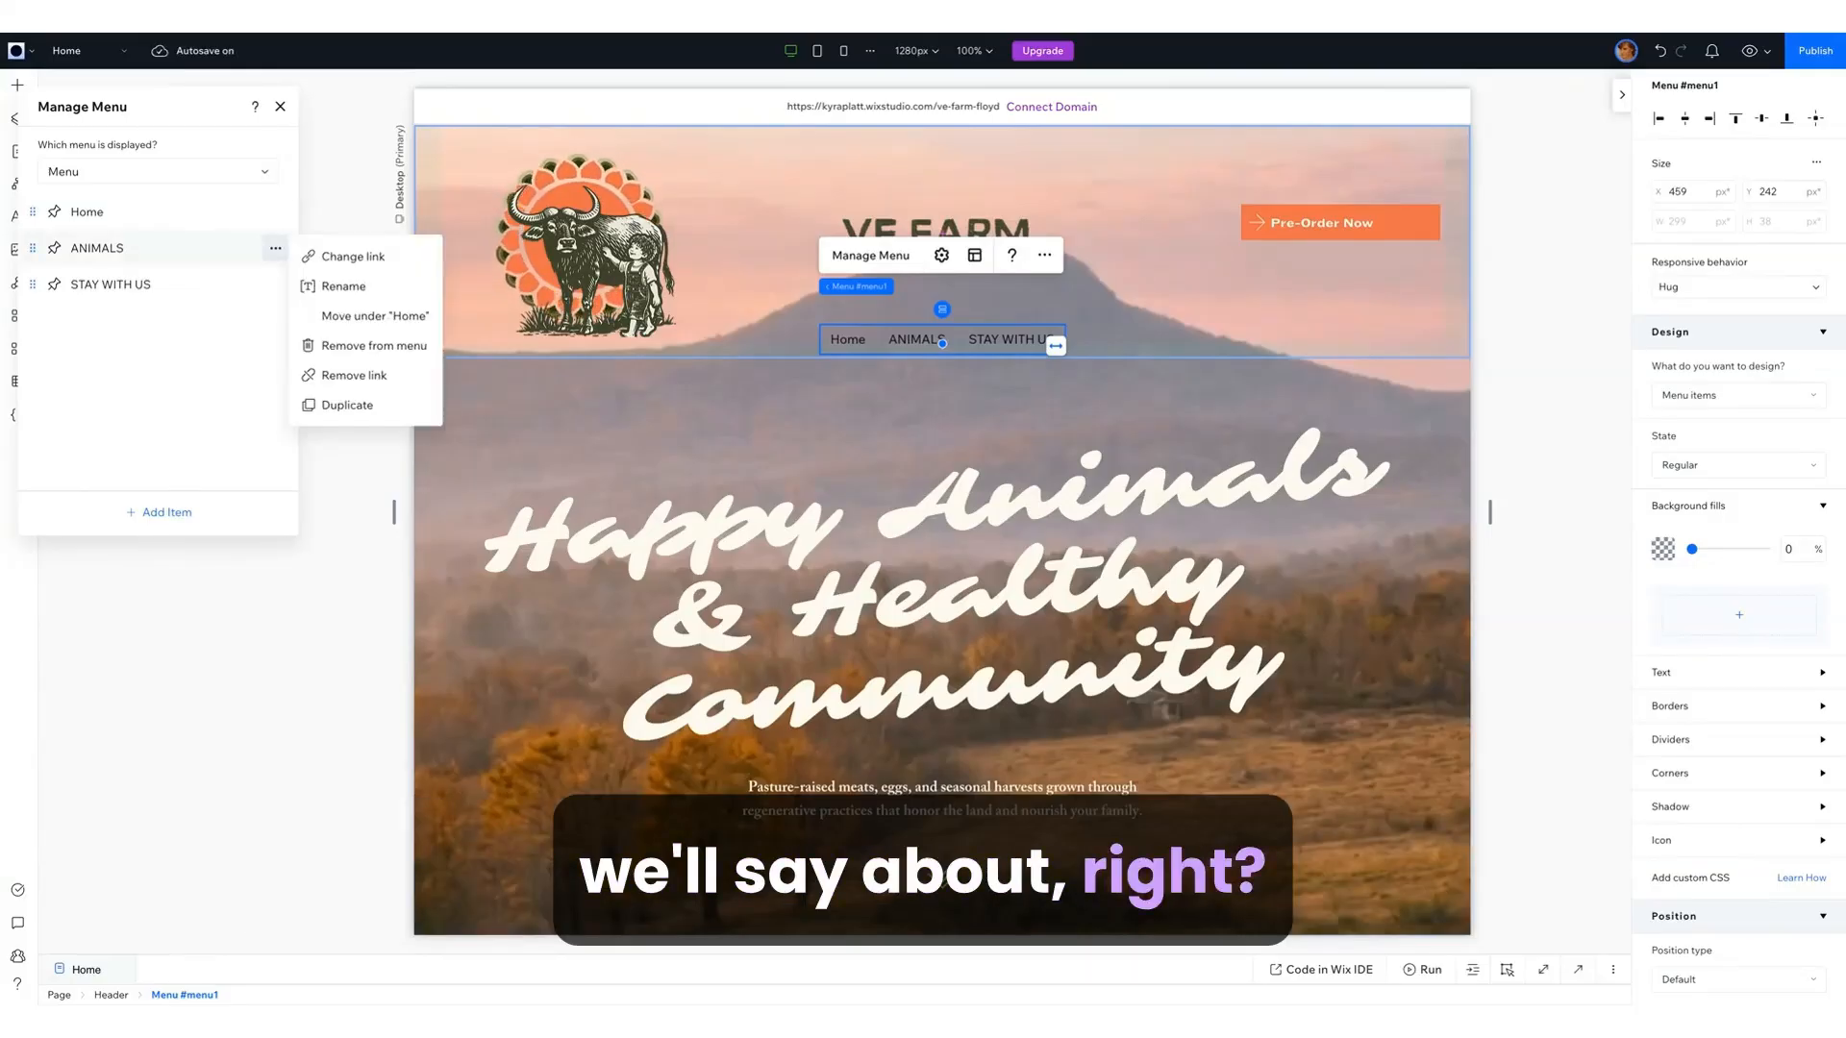
left_click(346, 286)
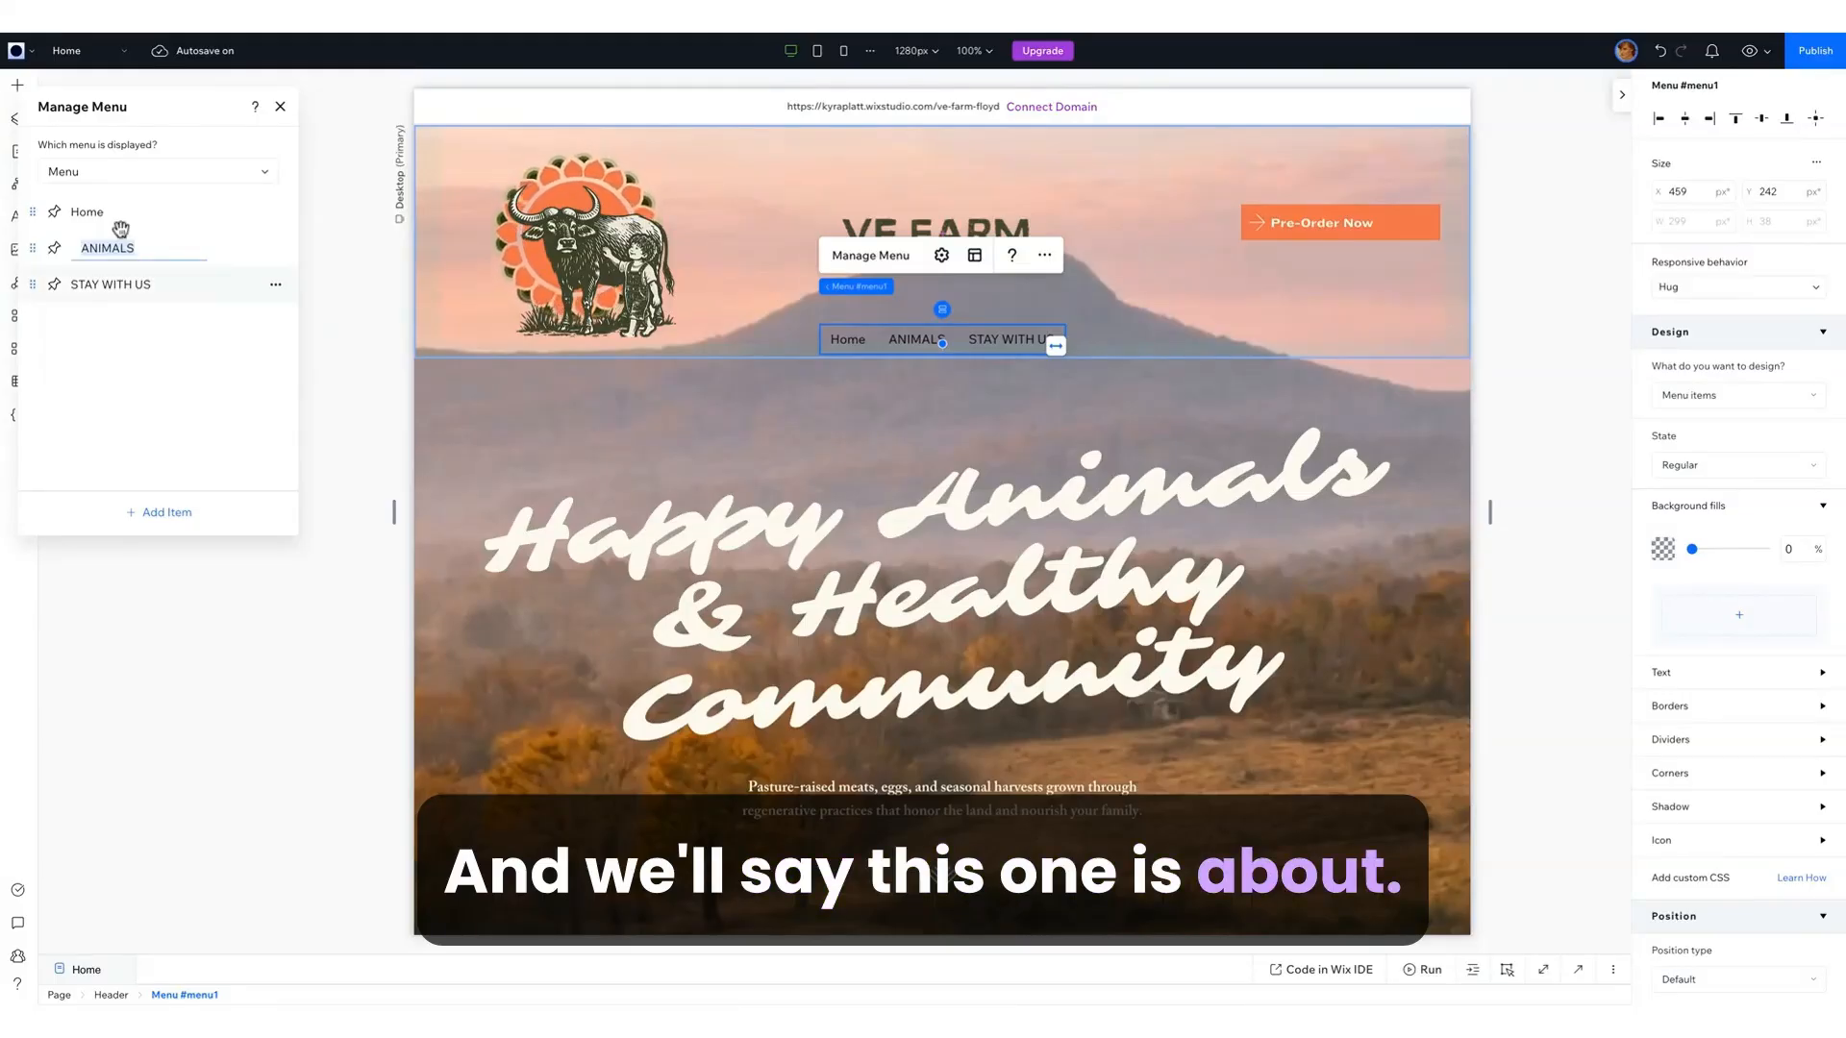
left_click(276, 289)
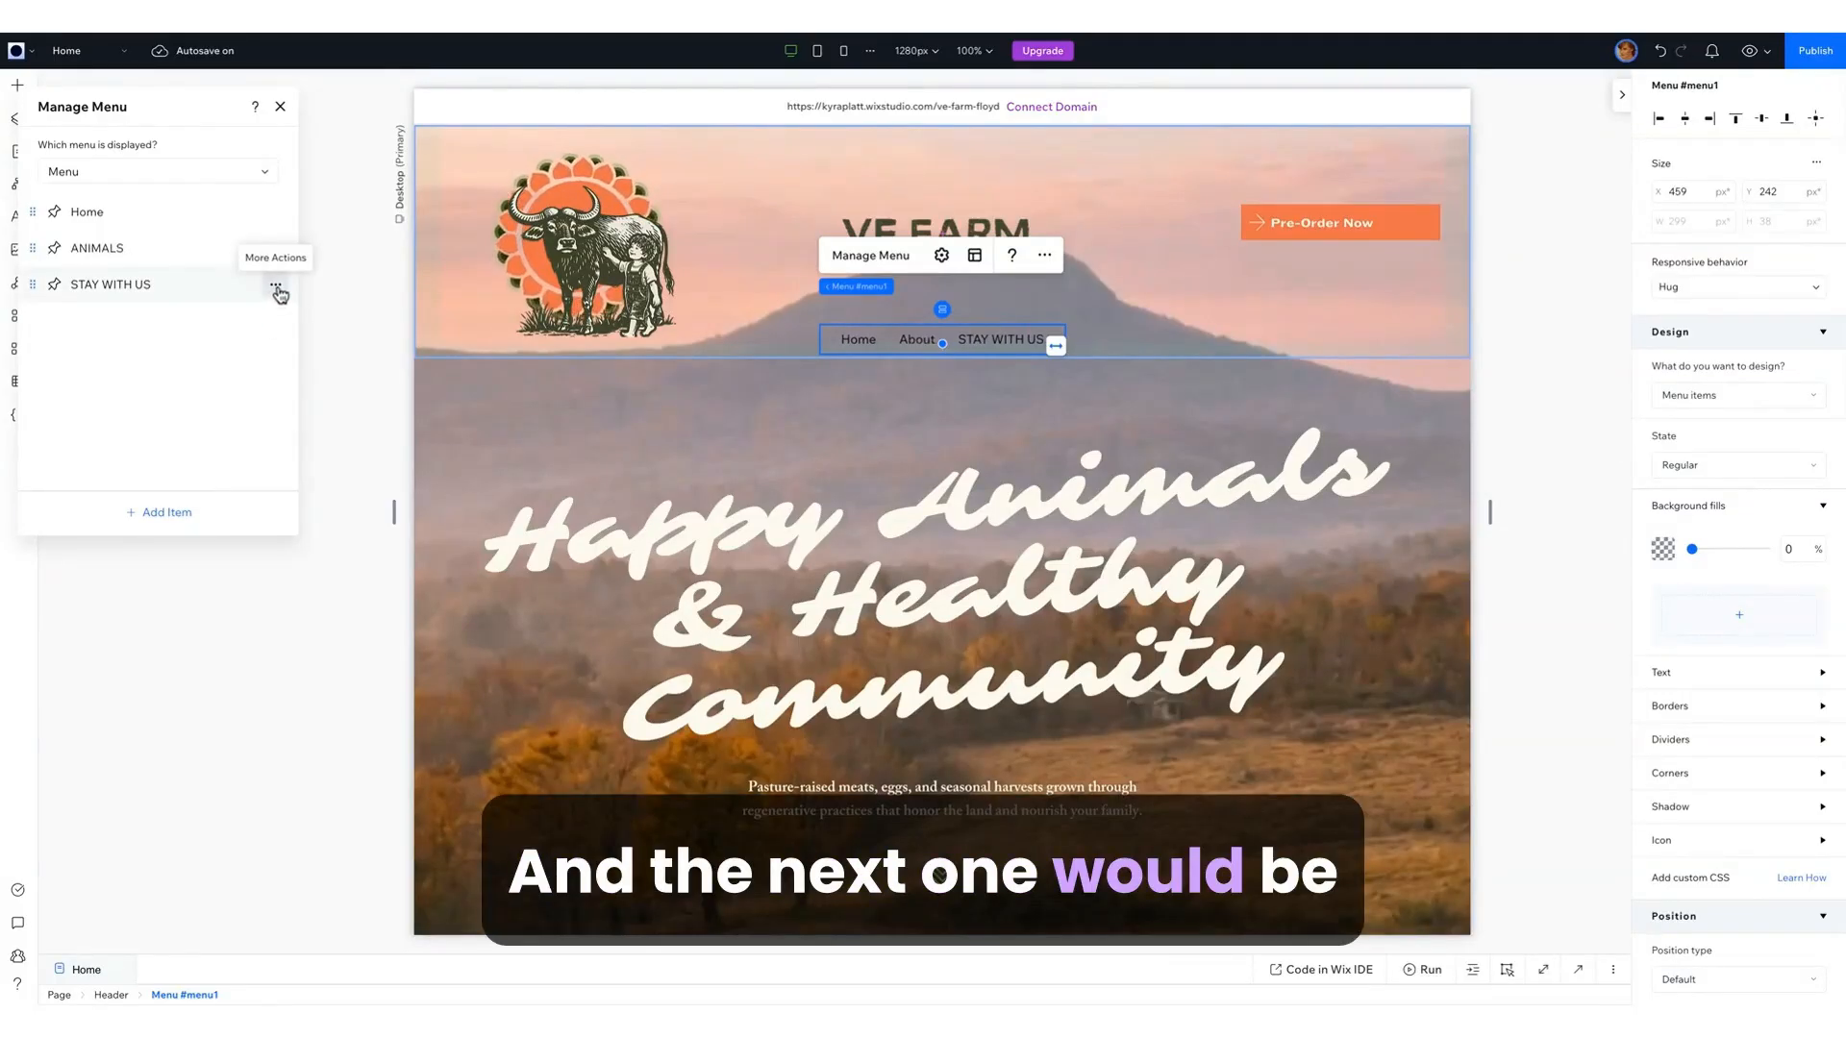
Step: Rename the STAY WITH US menu item as Visit Us
left_click(277, 289)
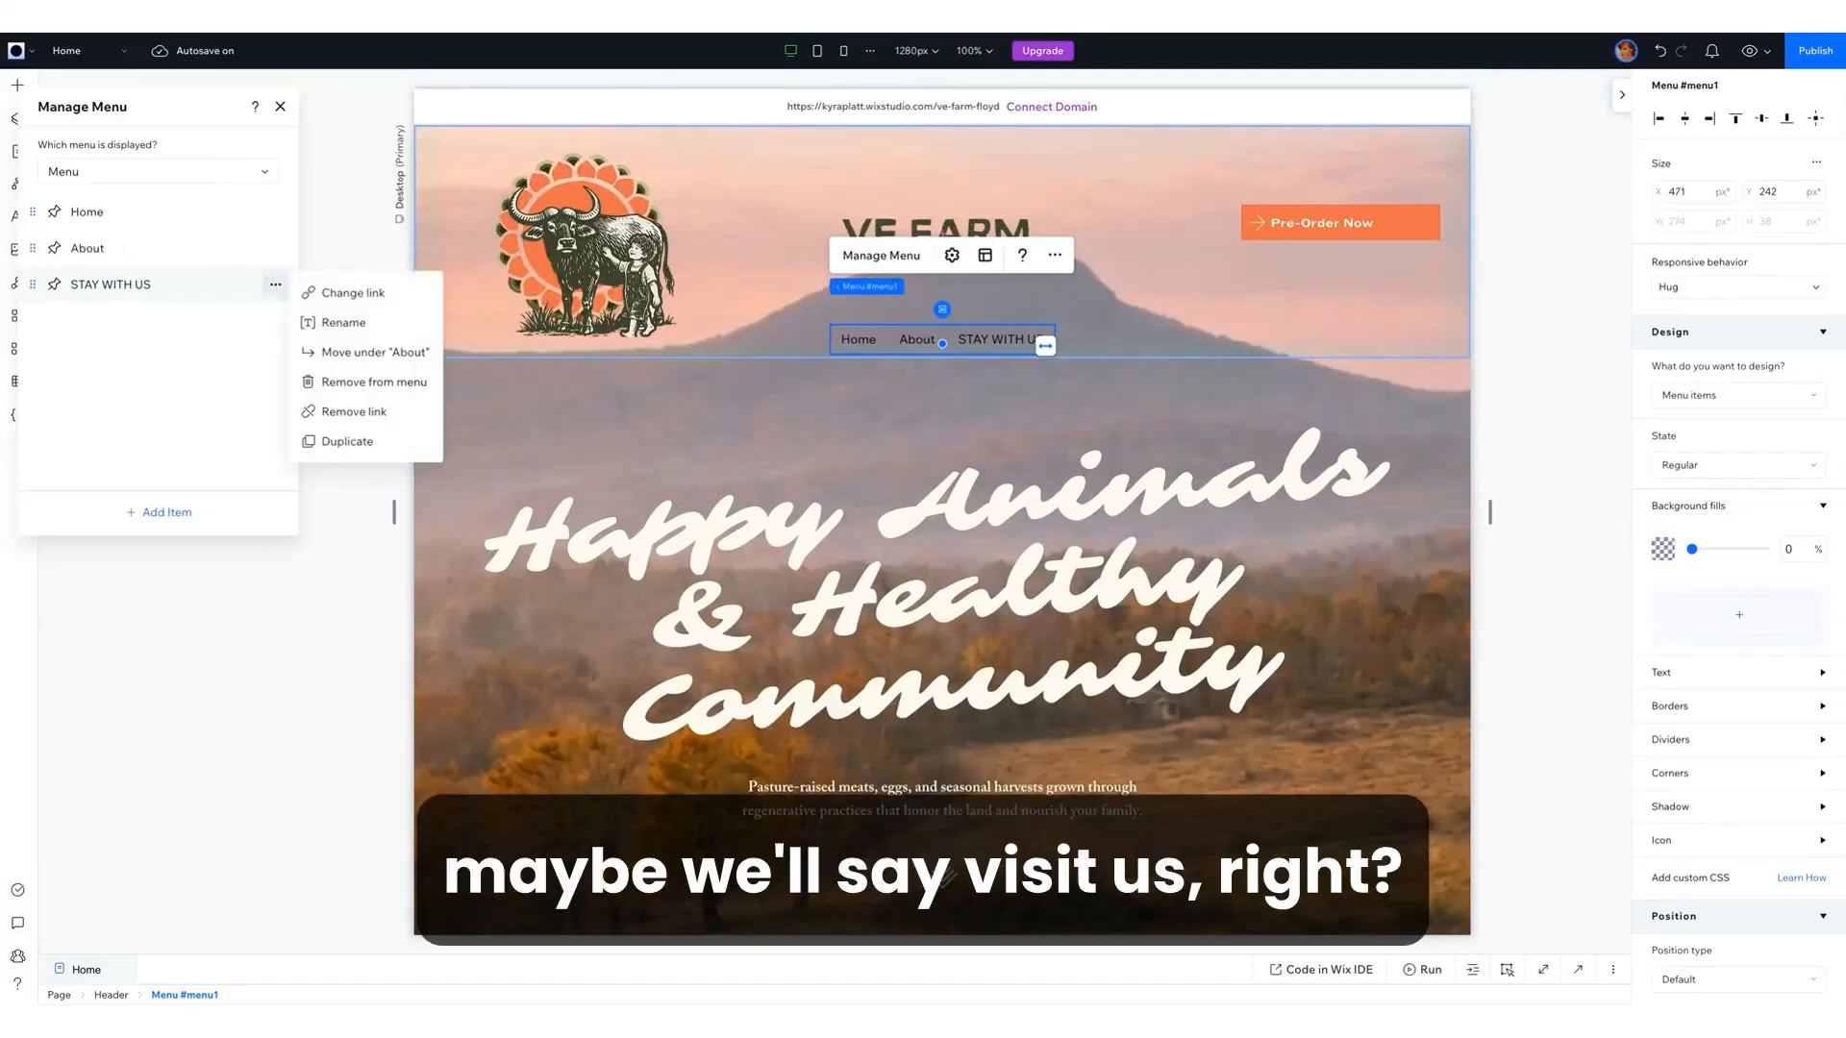
left_click(342, 323)
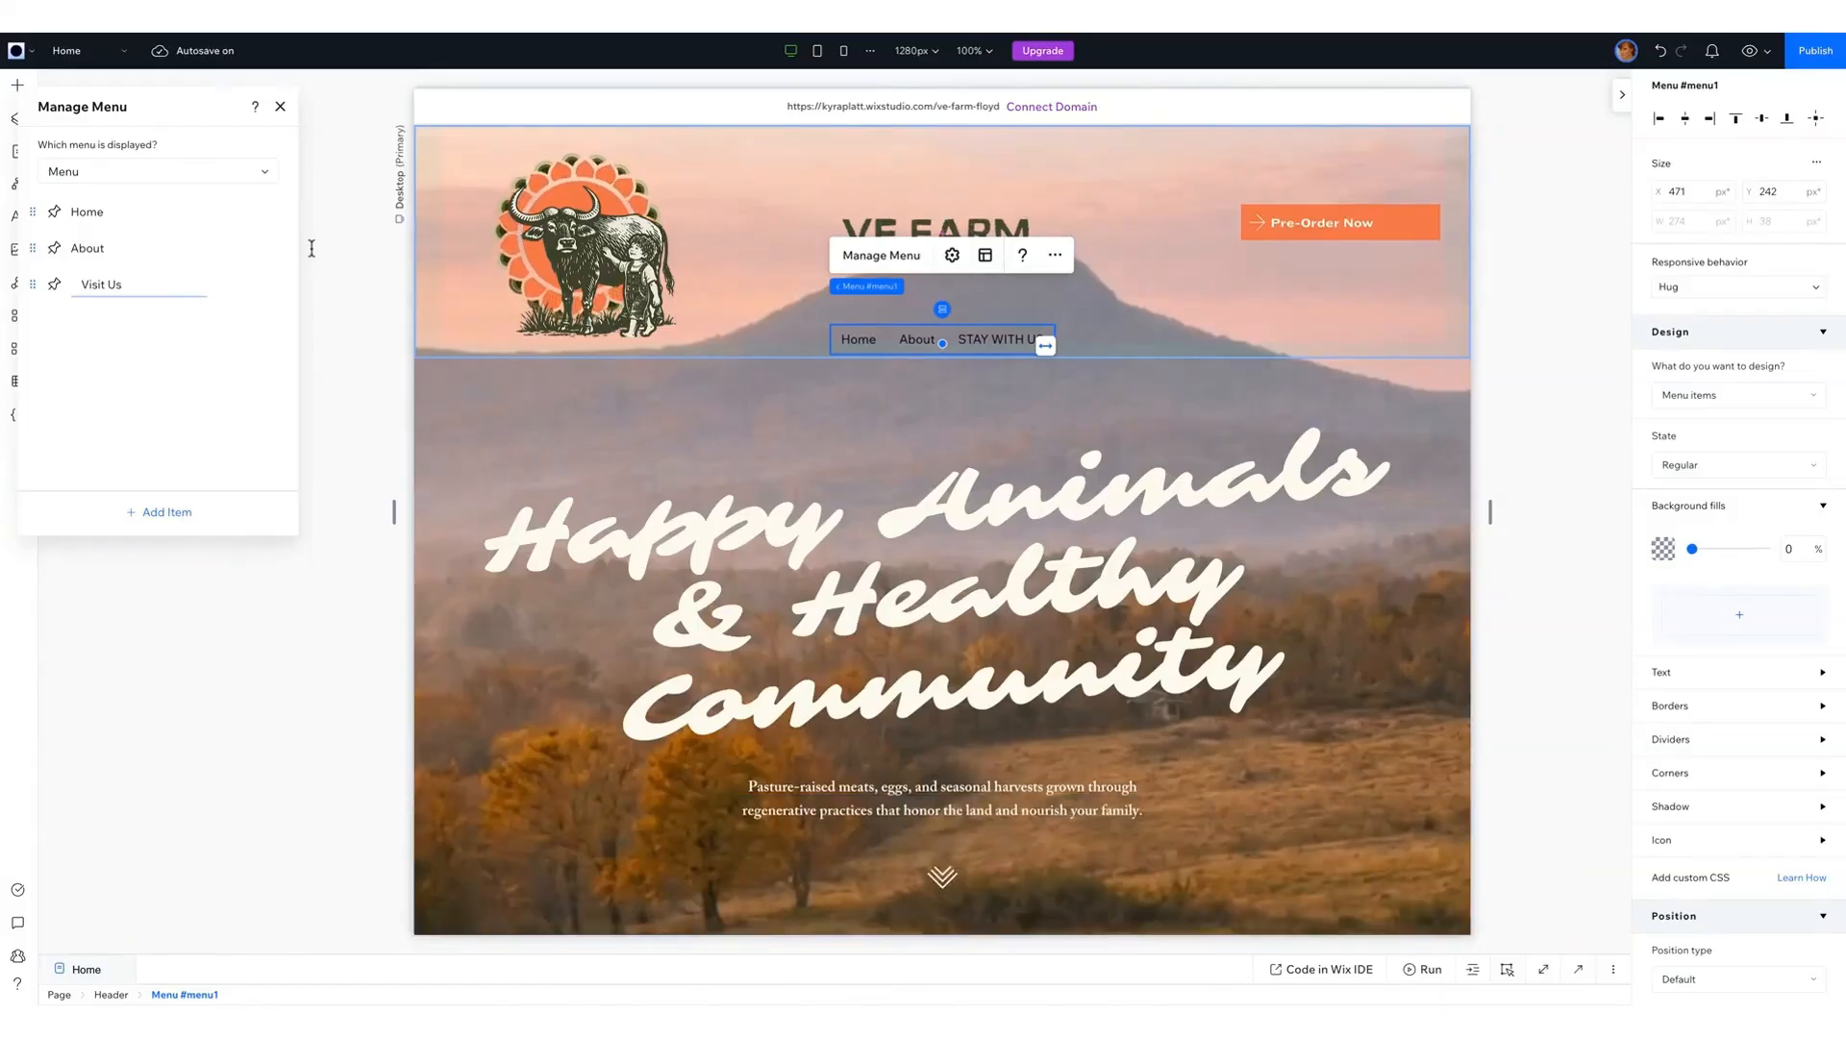
left_click(265, 254)
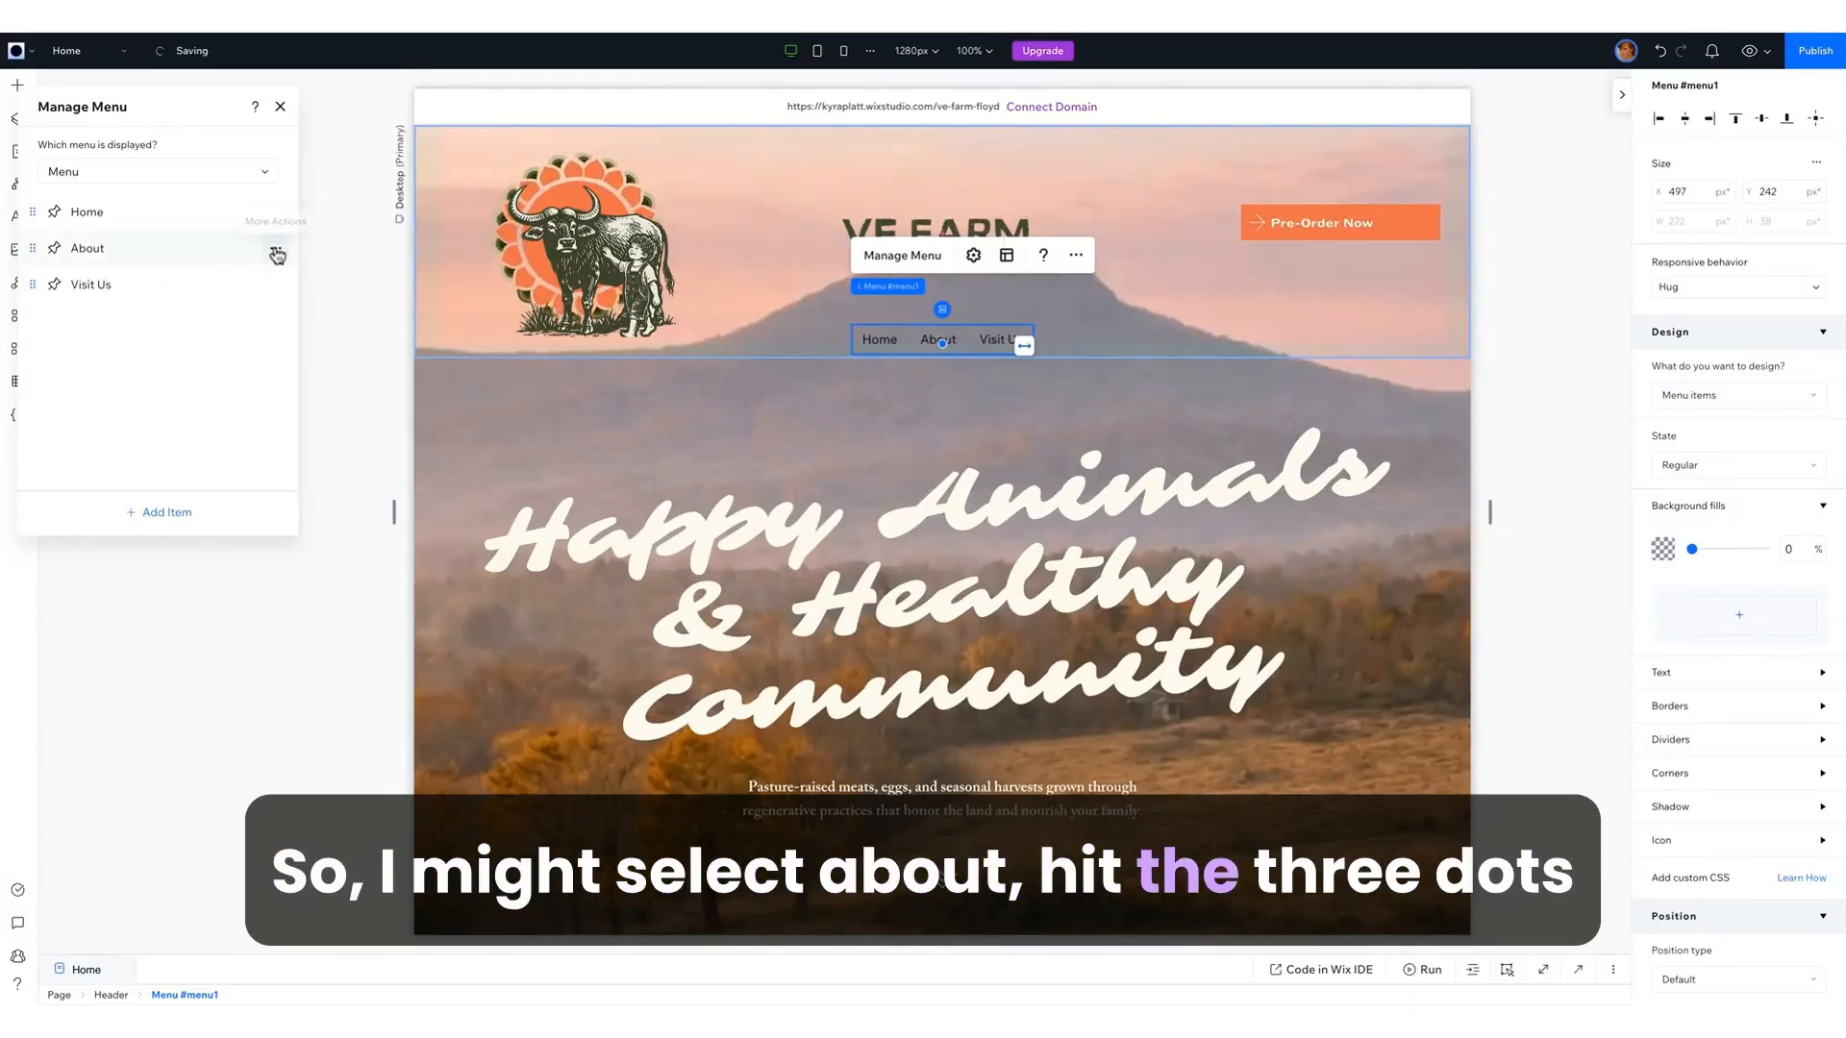
Step: Nest the Visit Us menu item under About as a dropdown entry
left_click(277, 249)
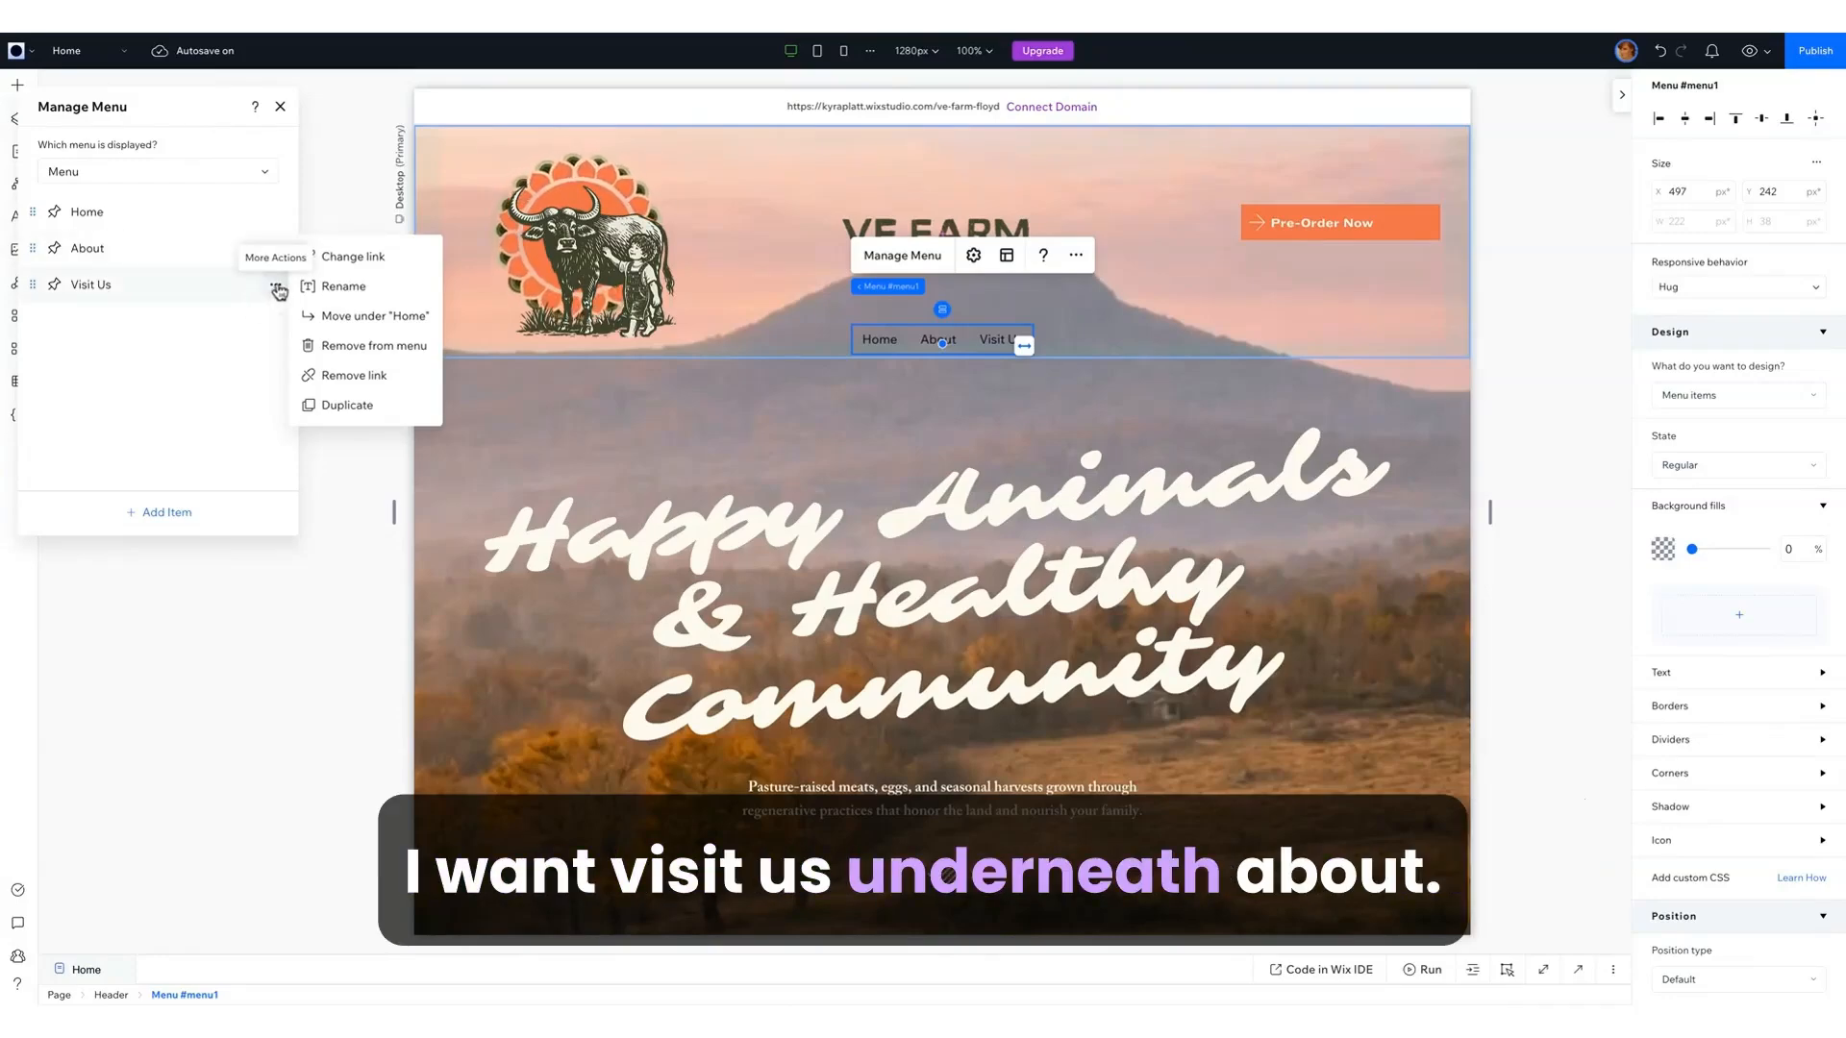
left_click(277, 288)
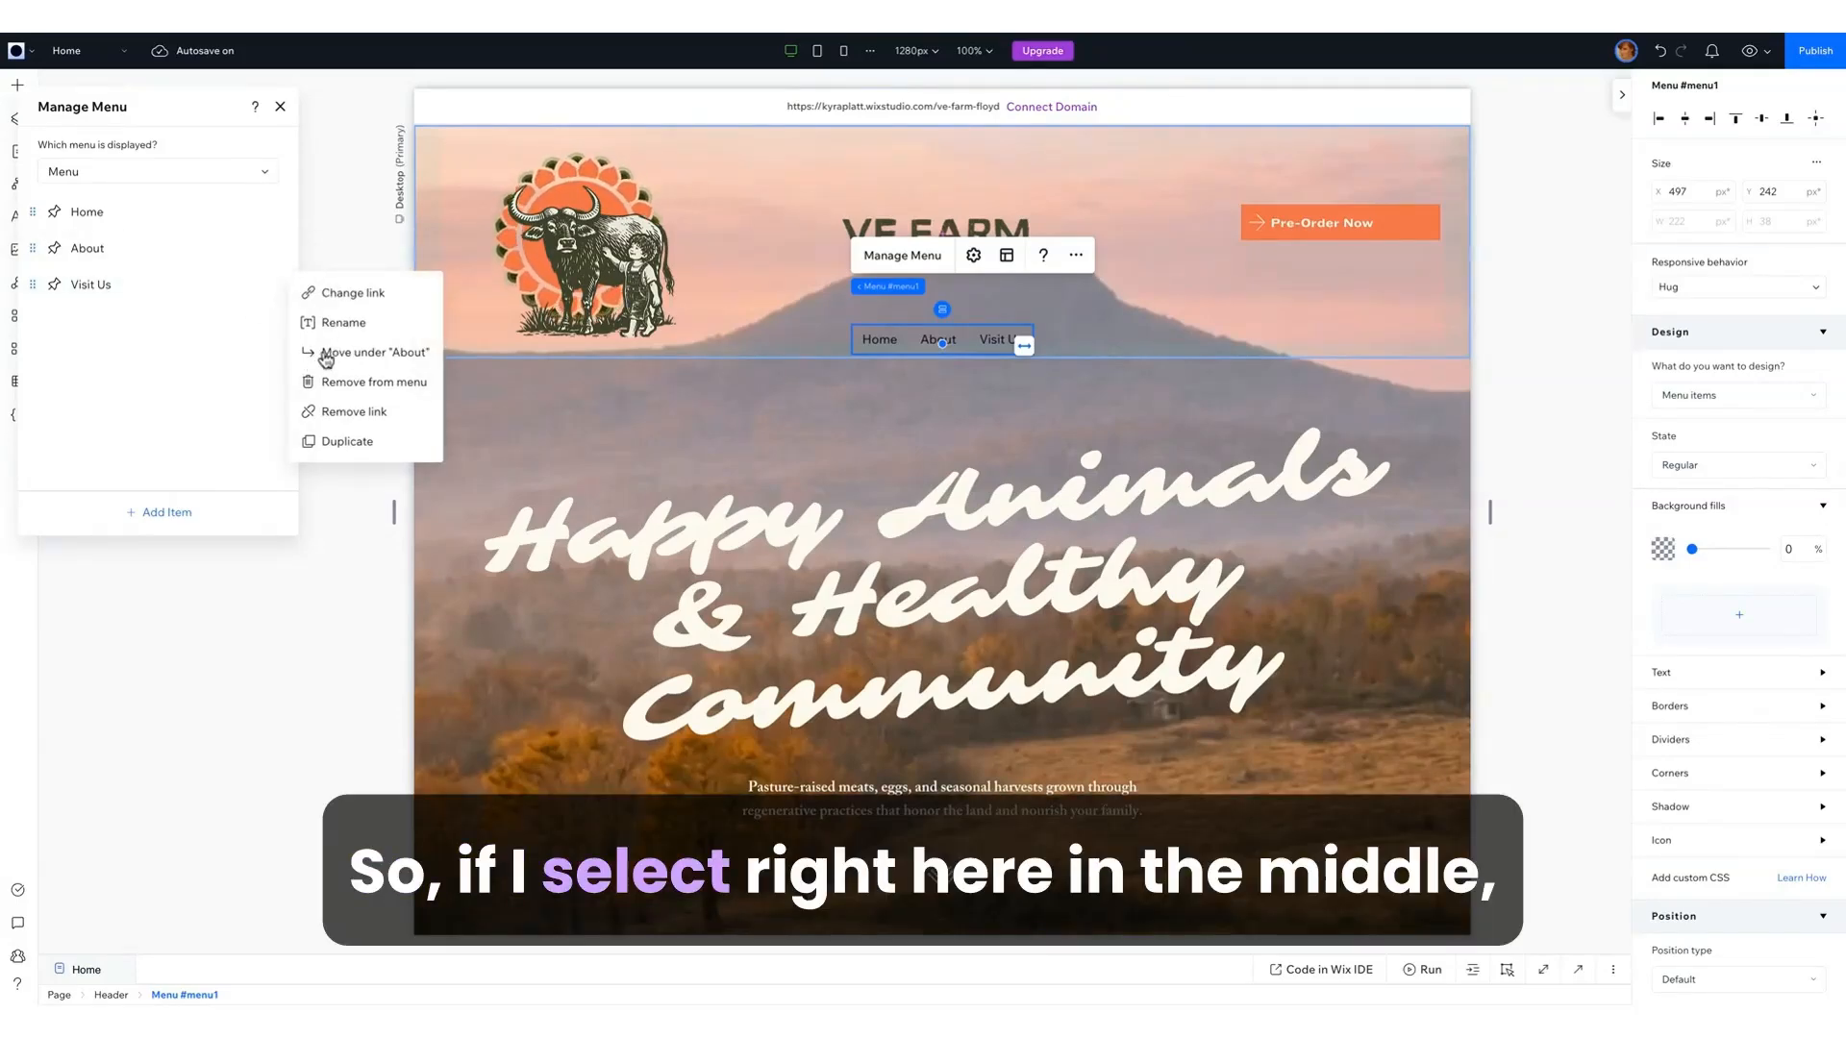
left_click(371, 359)
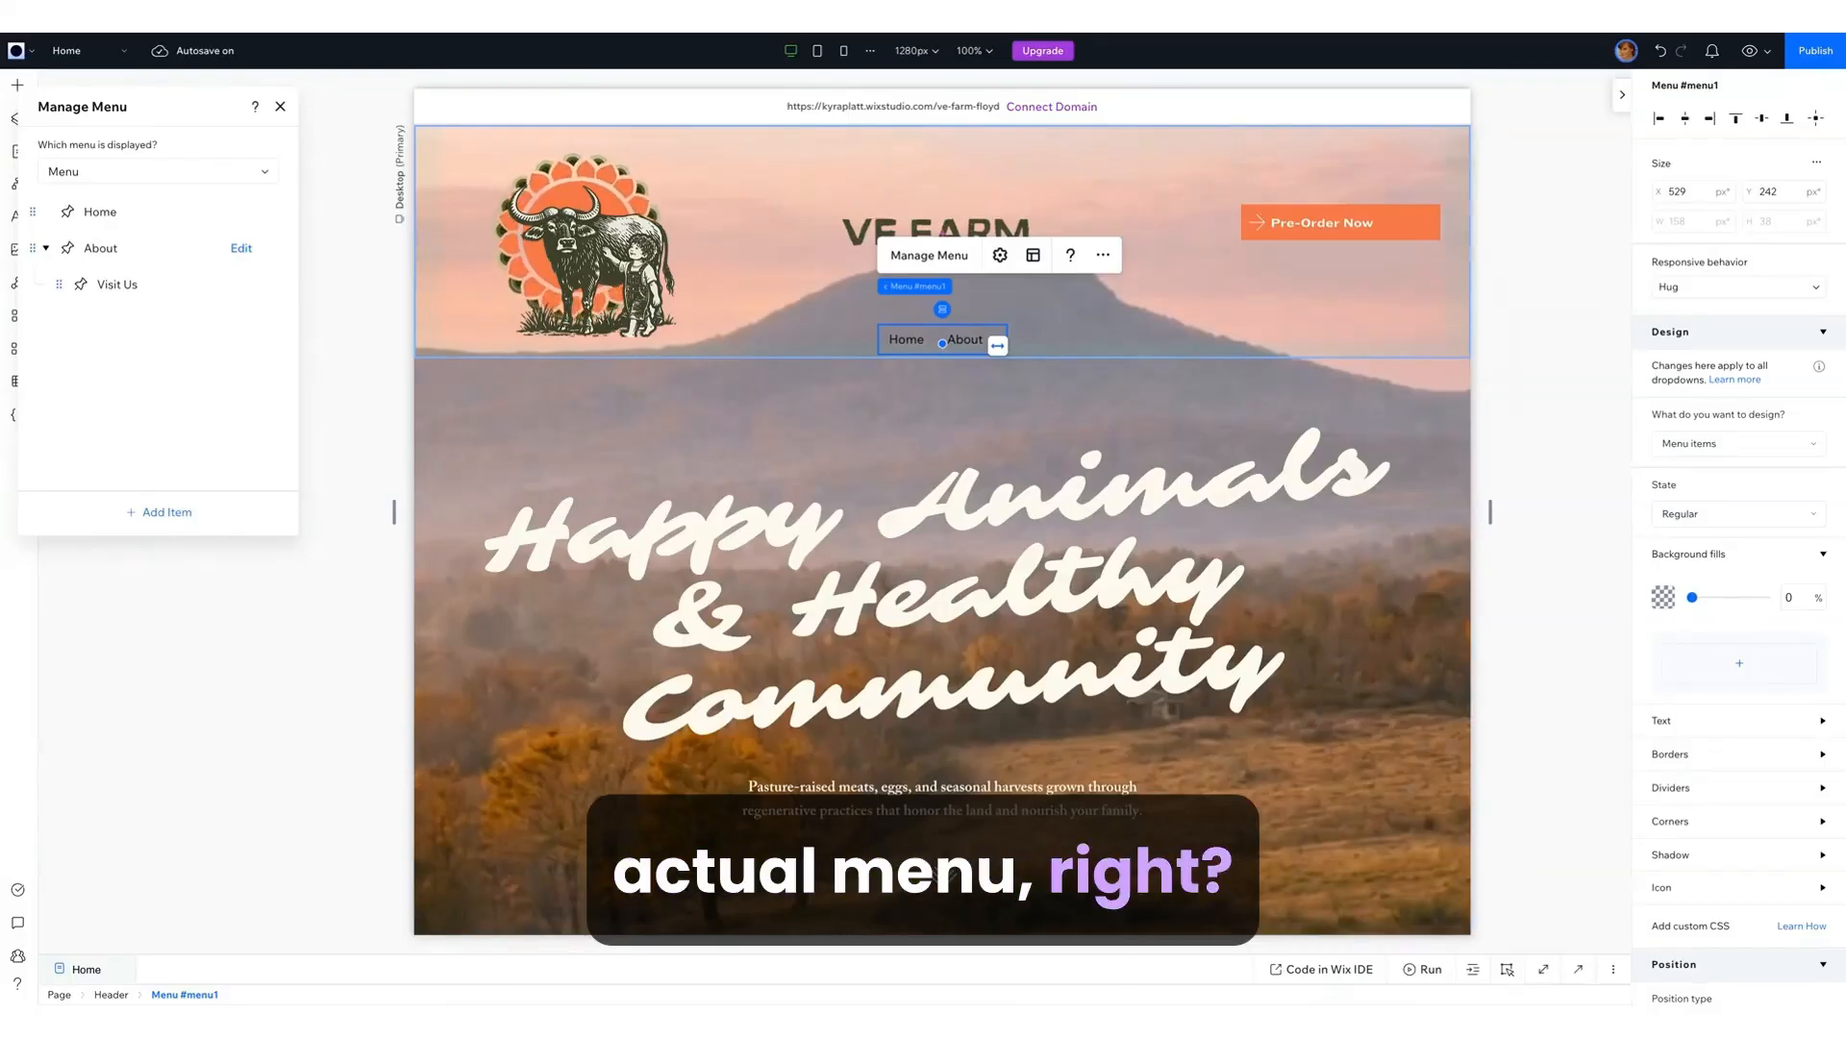
Step: Give the menu items in their regular state a background fill of theme Color 11 at 100% opacity
scroll(1767, 662, "down", 2)
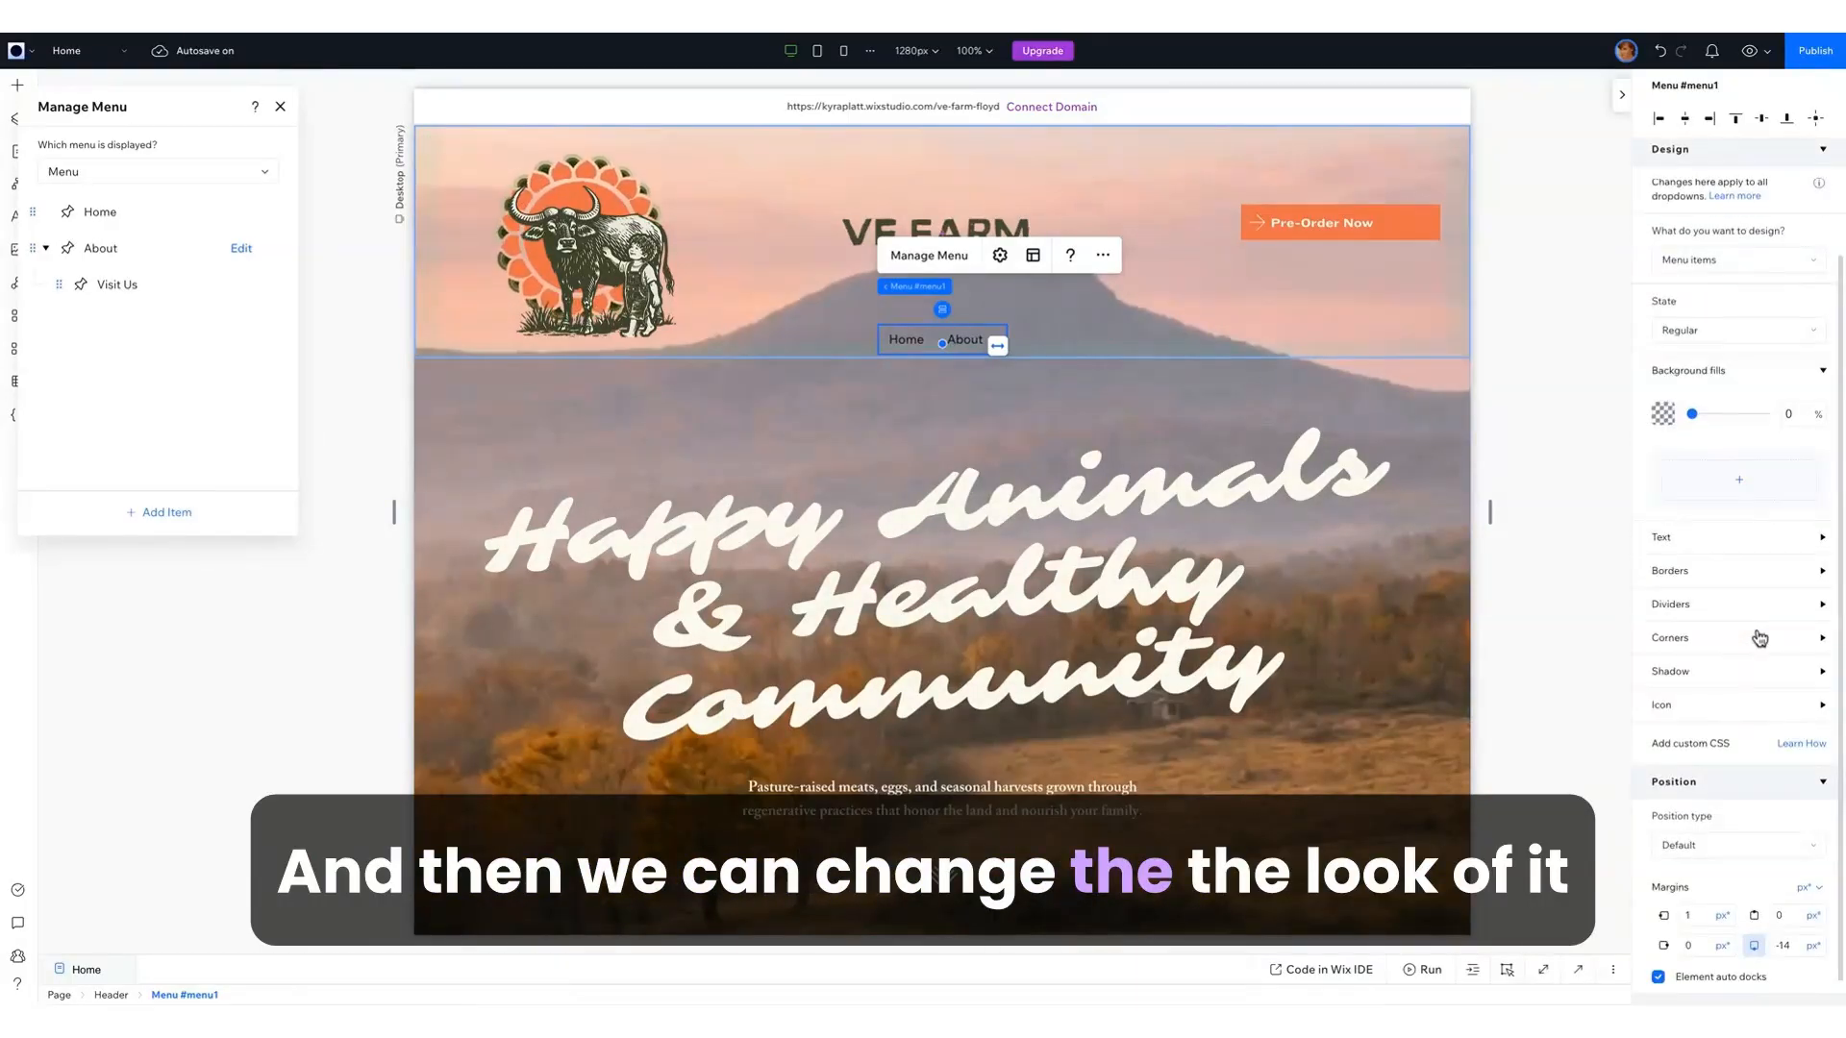
scroll(1760, 637, "up", 2)
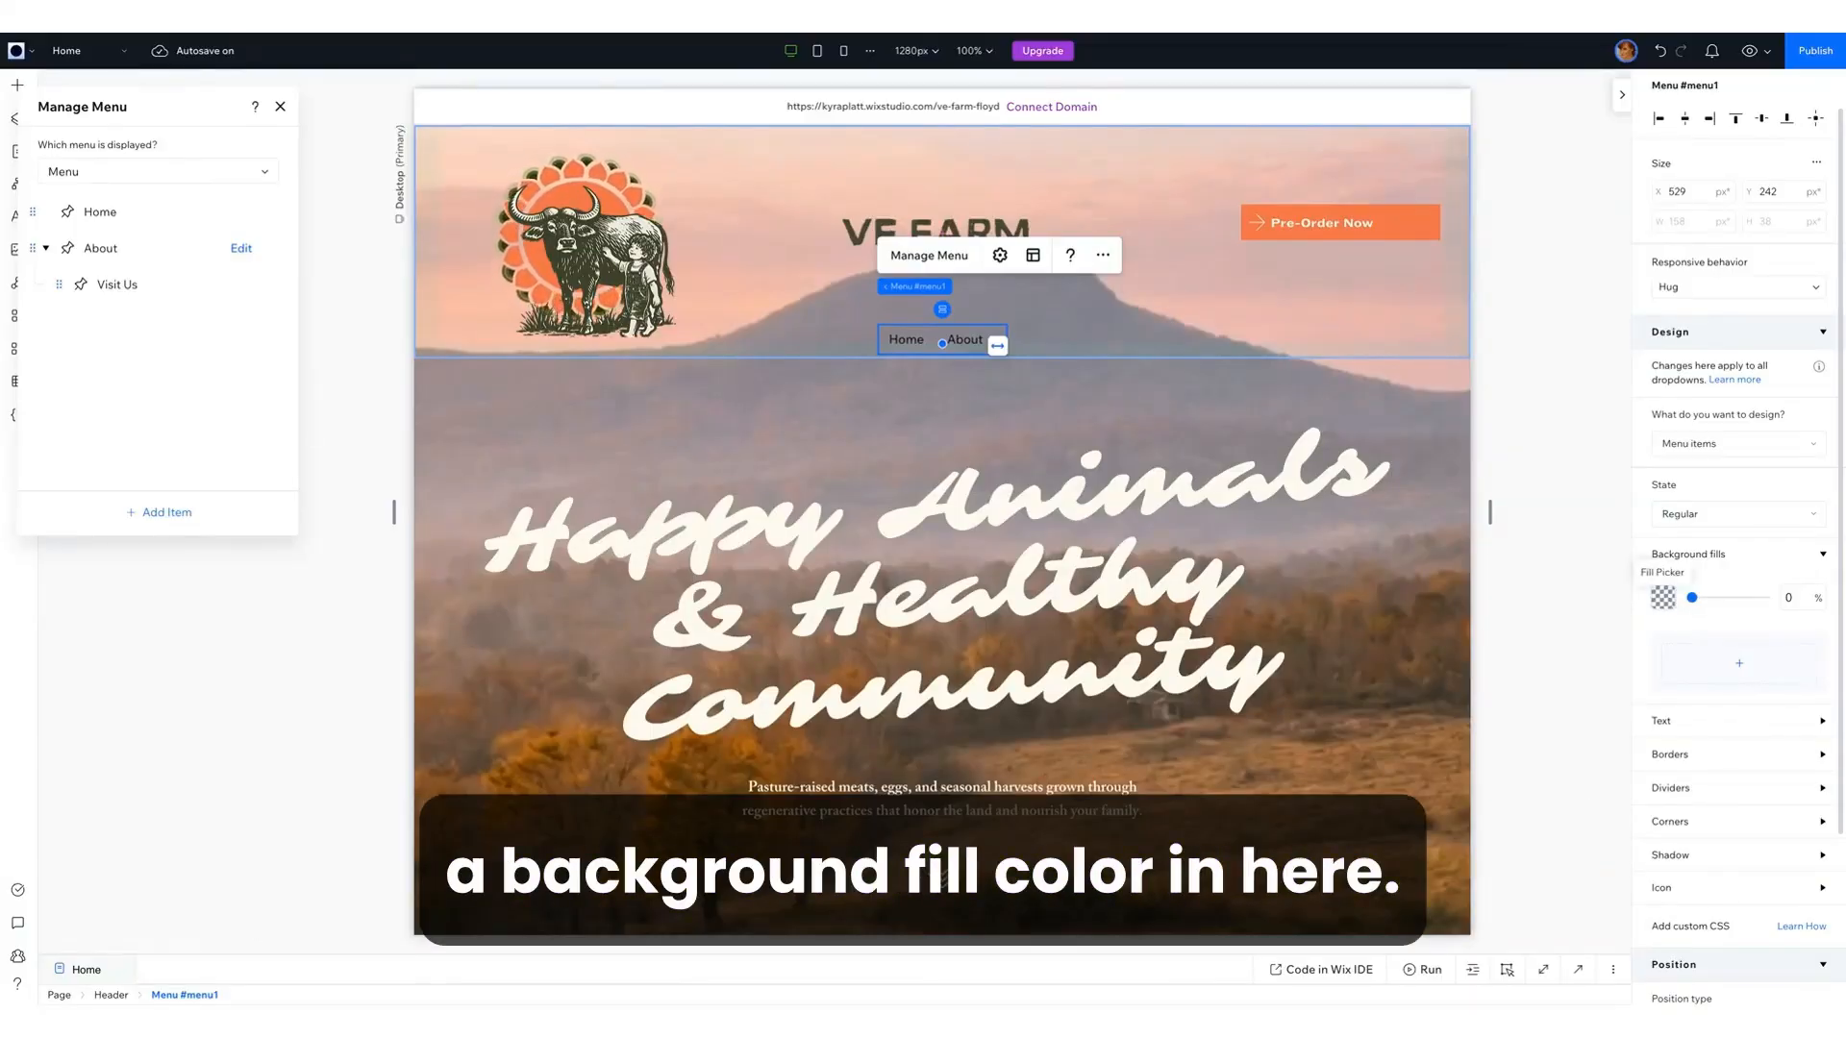
left_click(1663, 597)
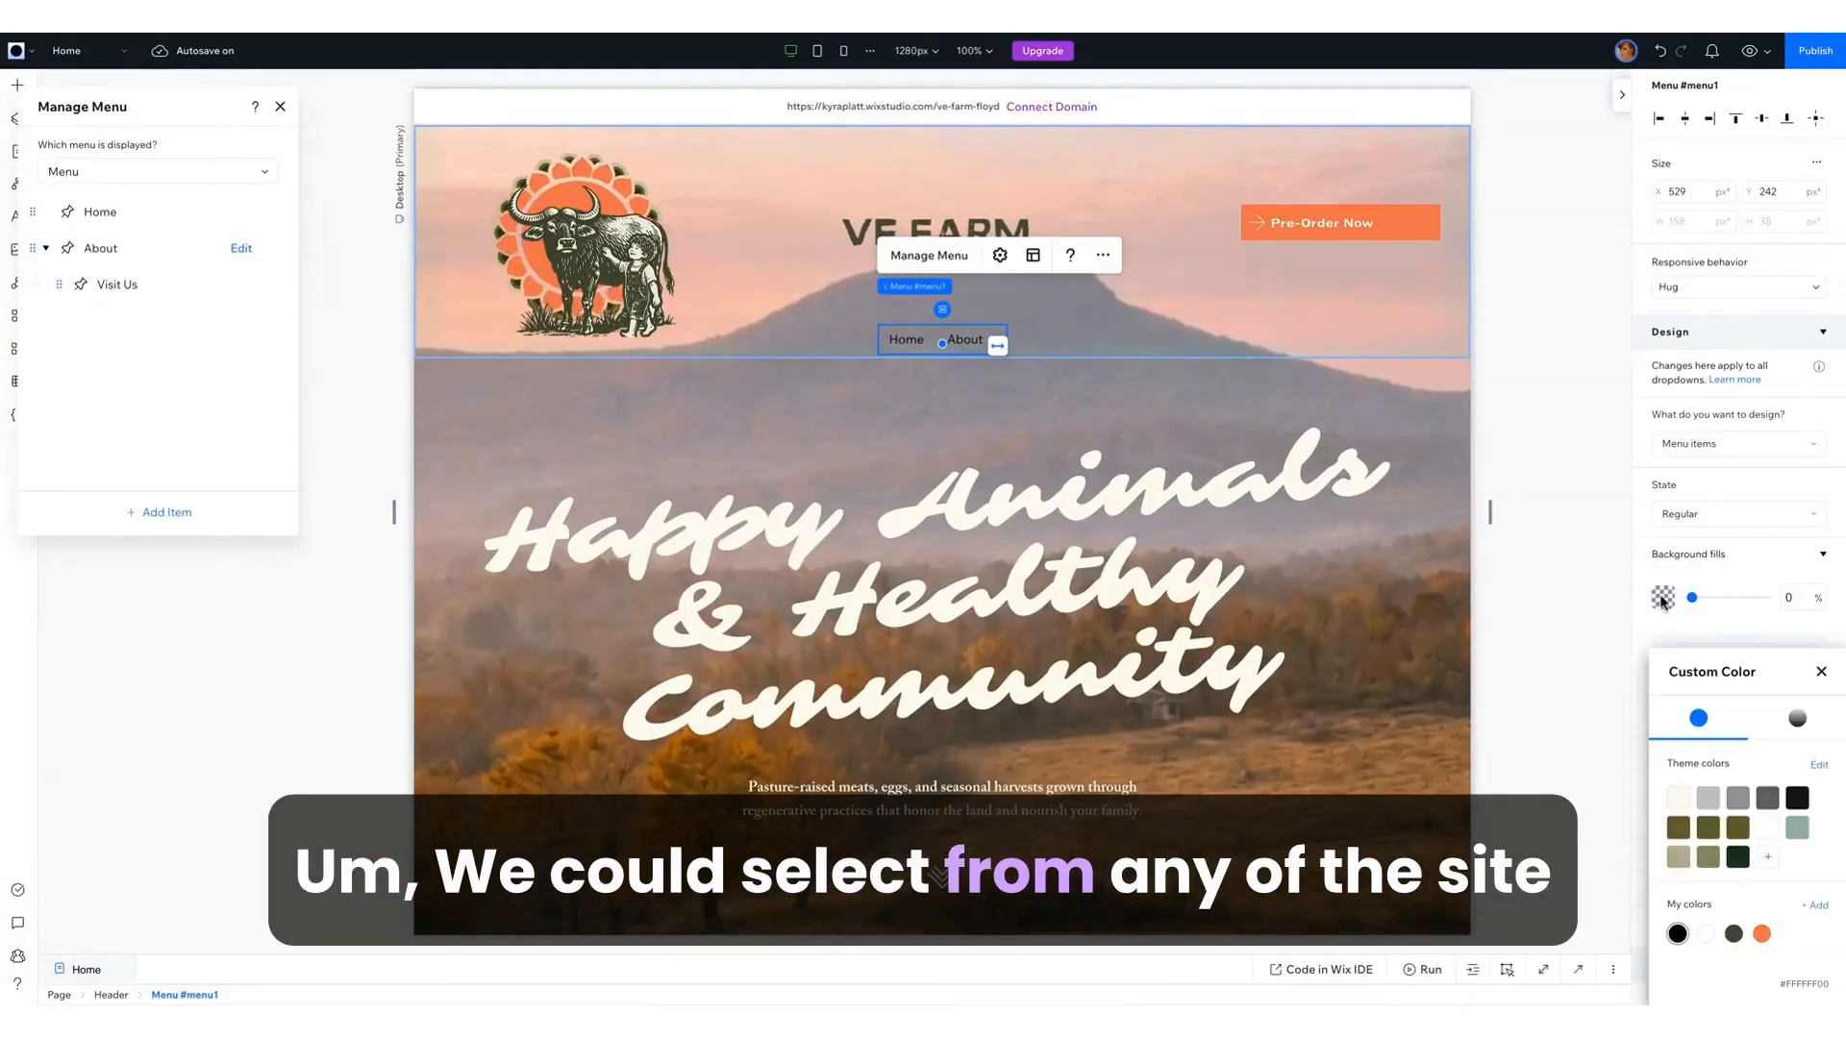
left_click(1679, 859)
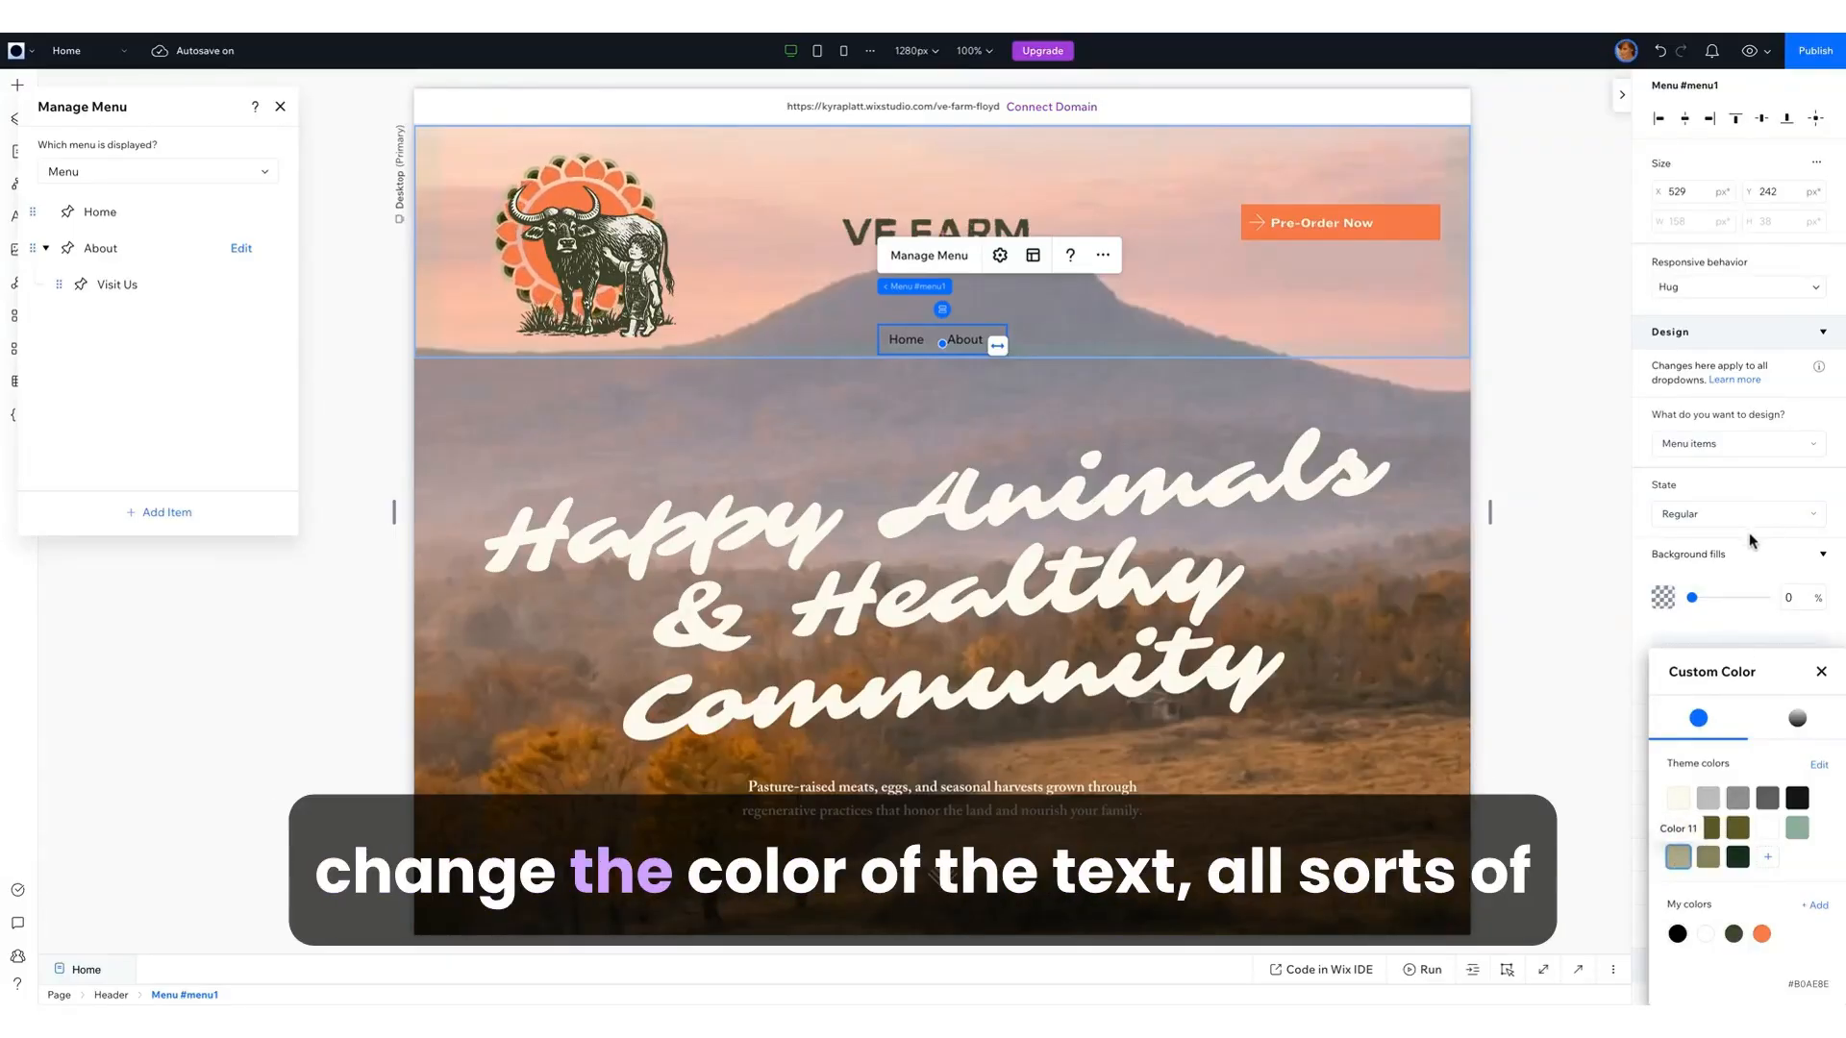
left_click(1583, 714)
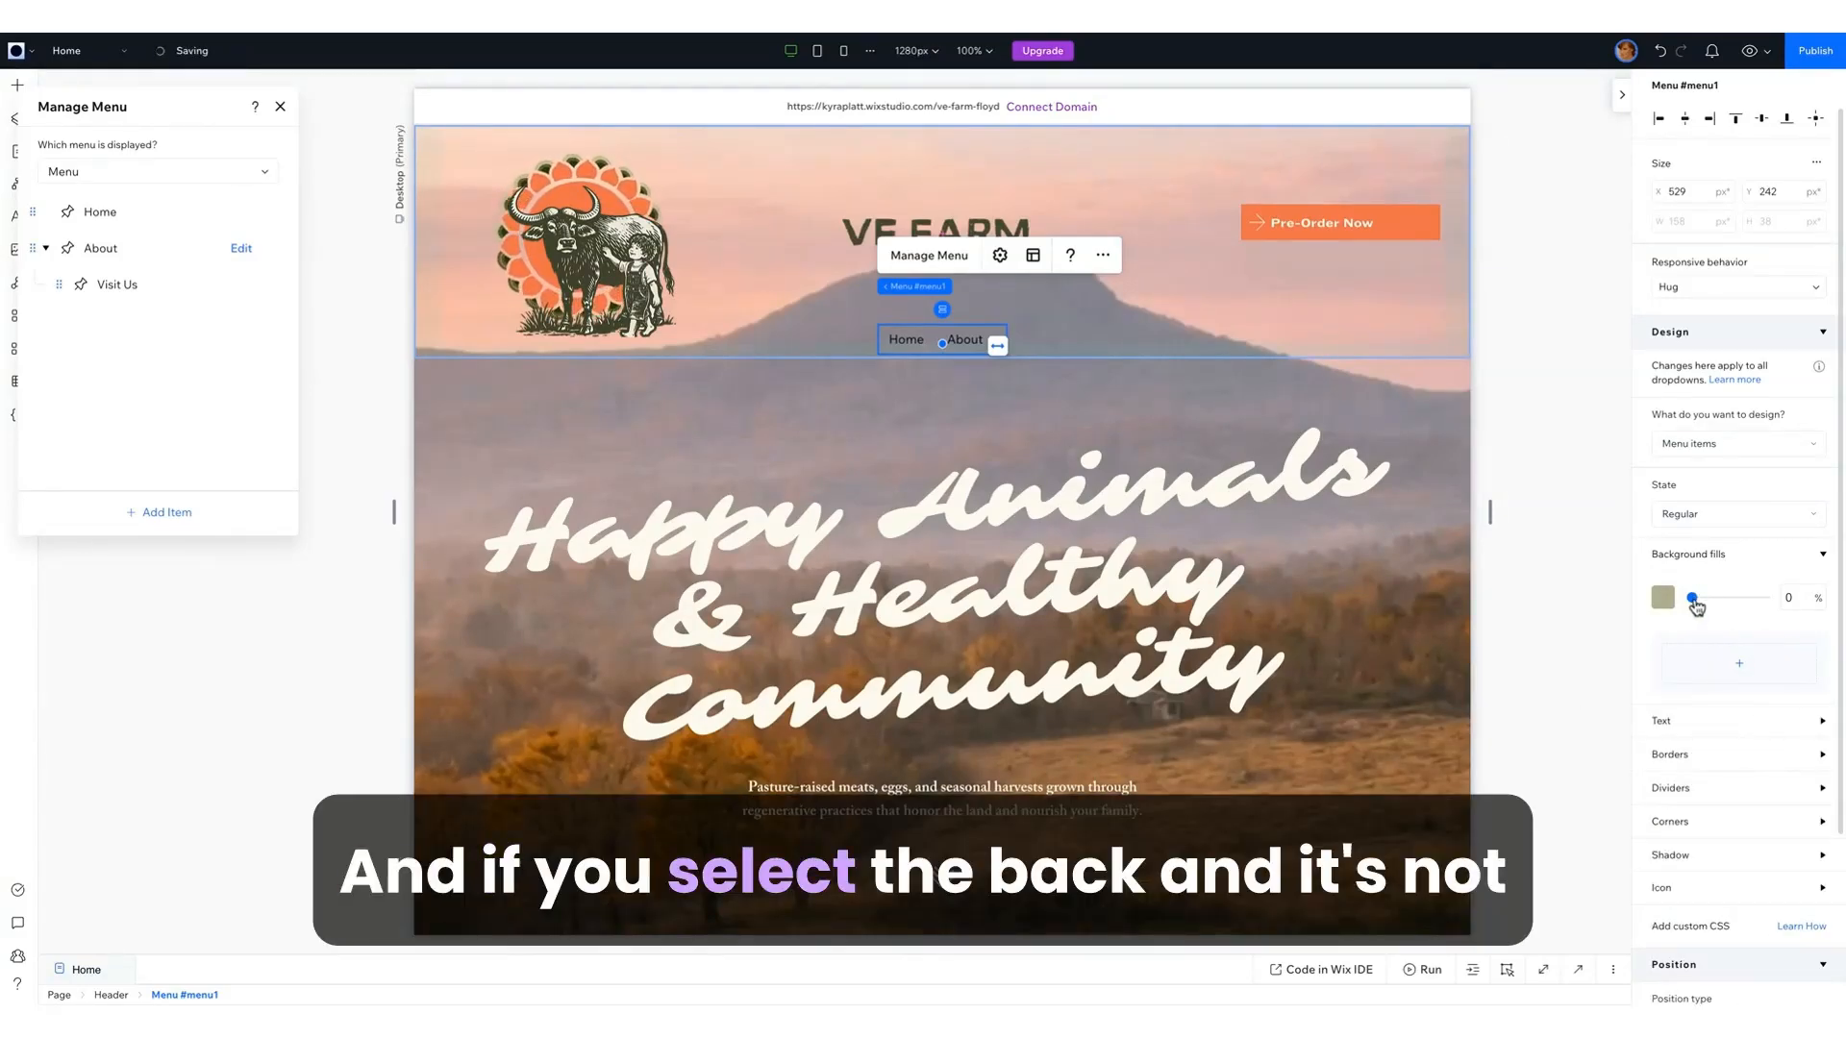
left_click(1729, 598)
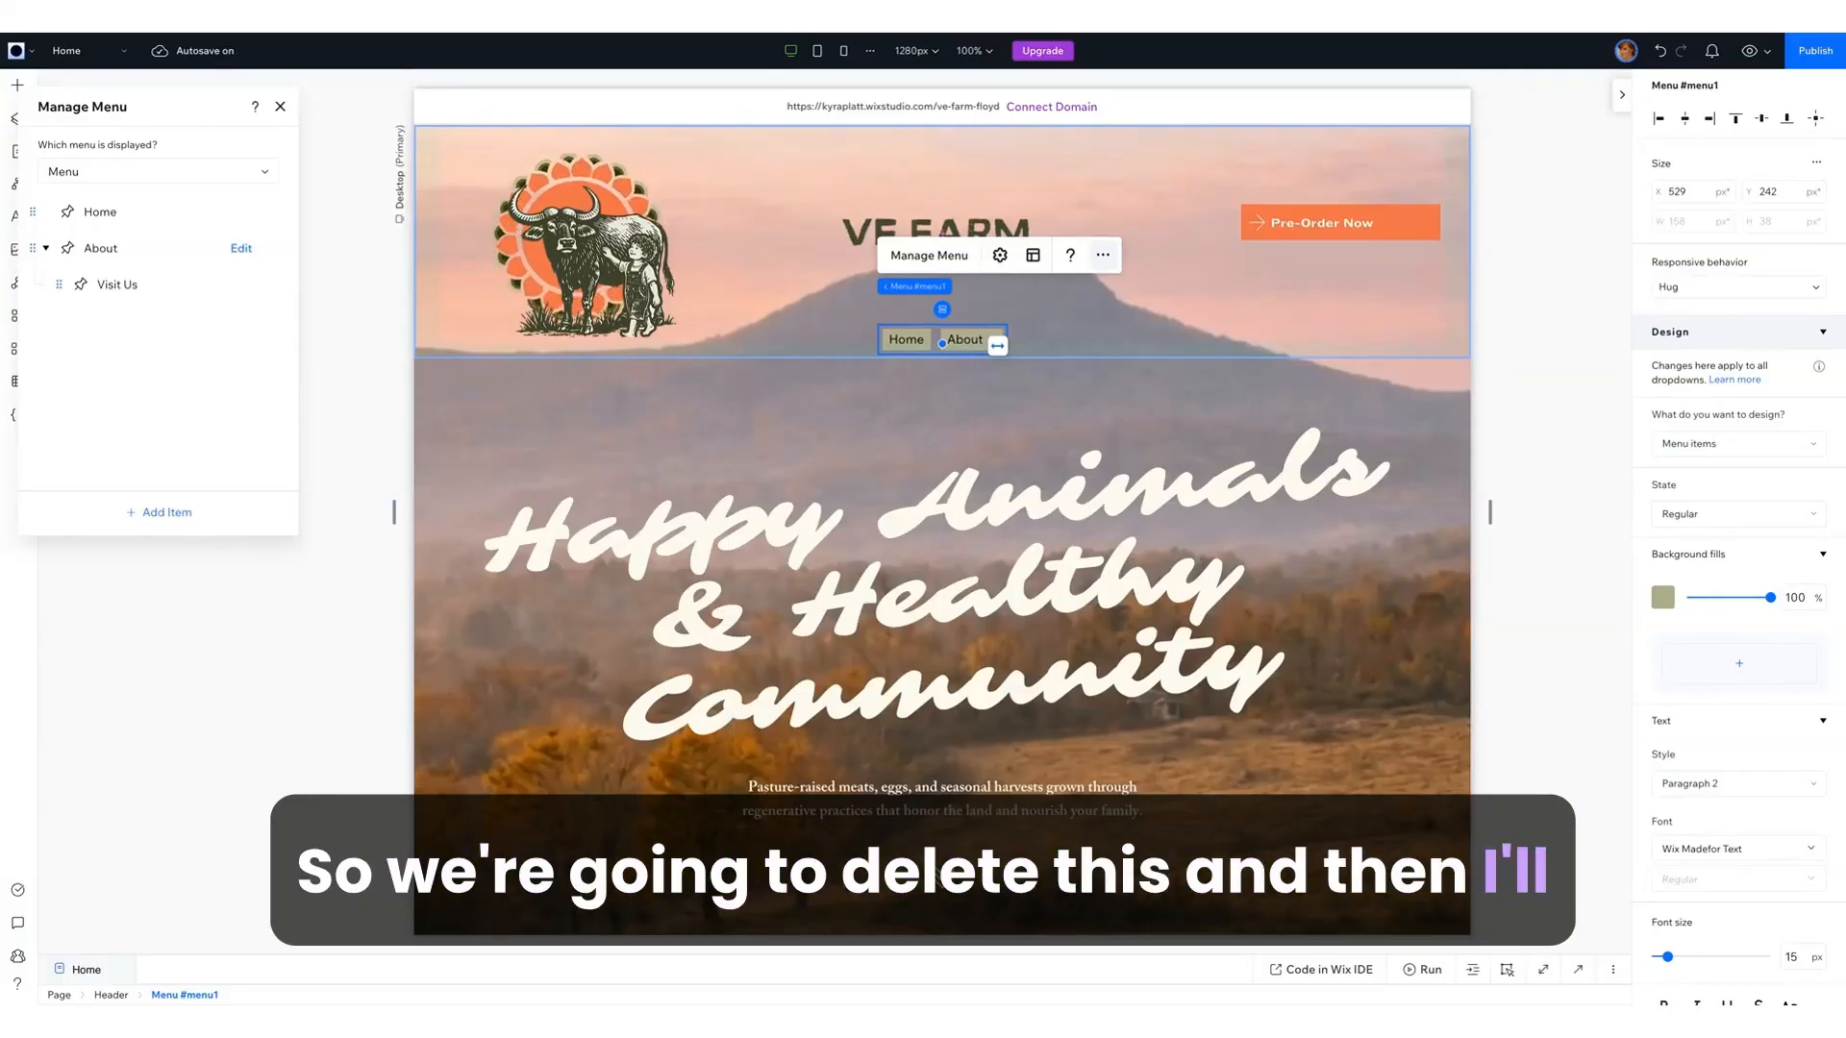
Step: Delete the horizontal menu from the header
left_click(1102, 254)
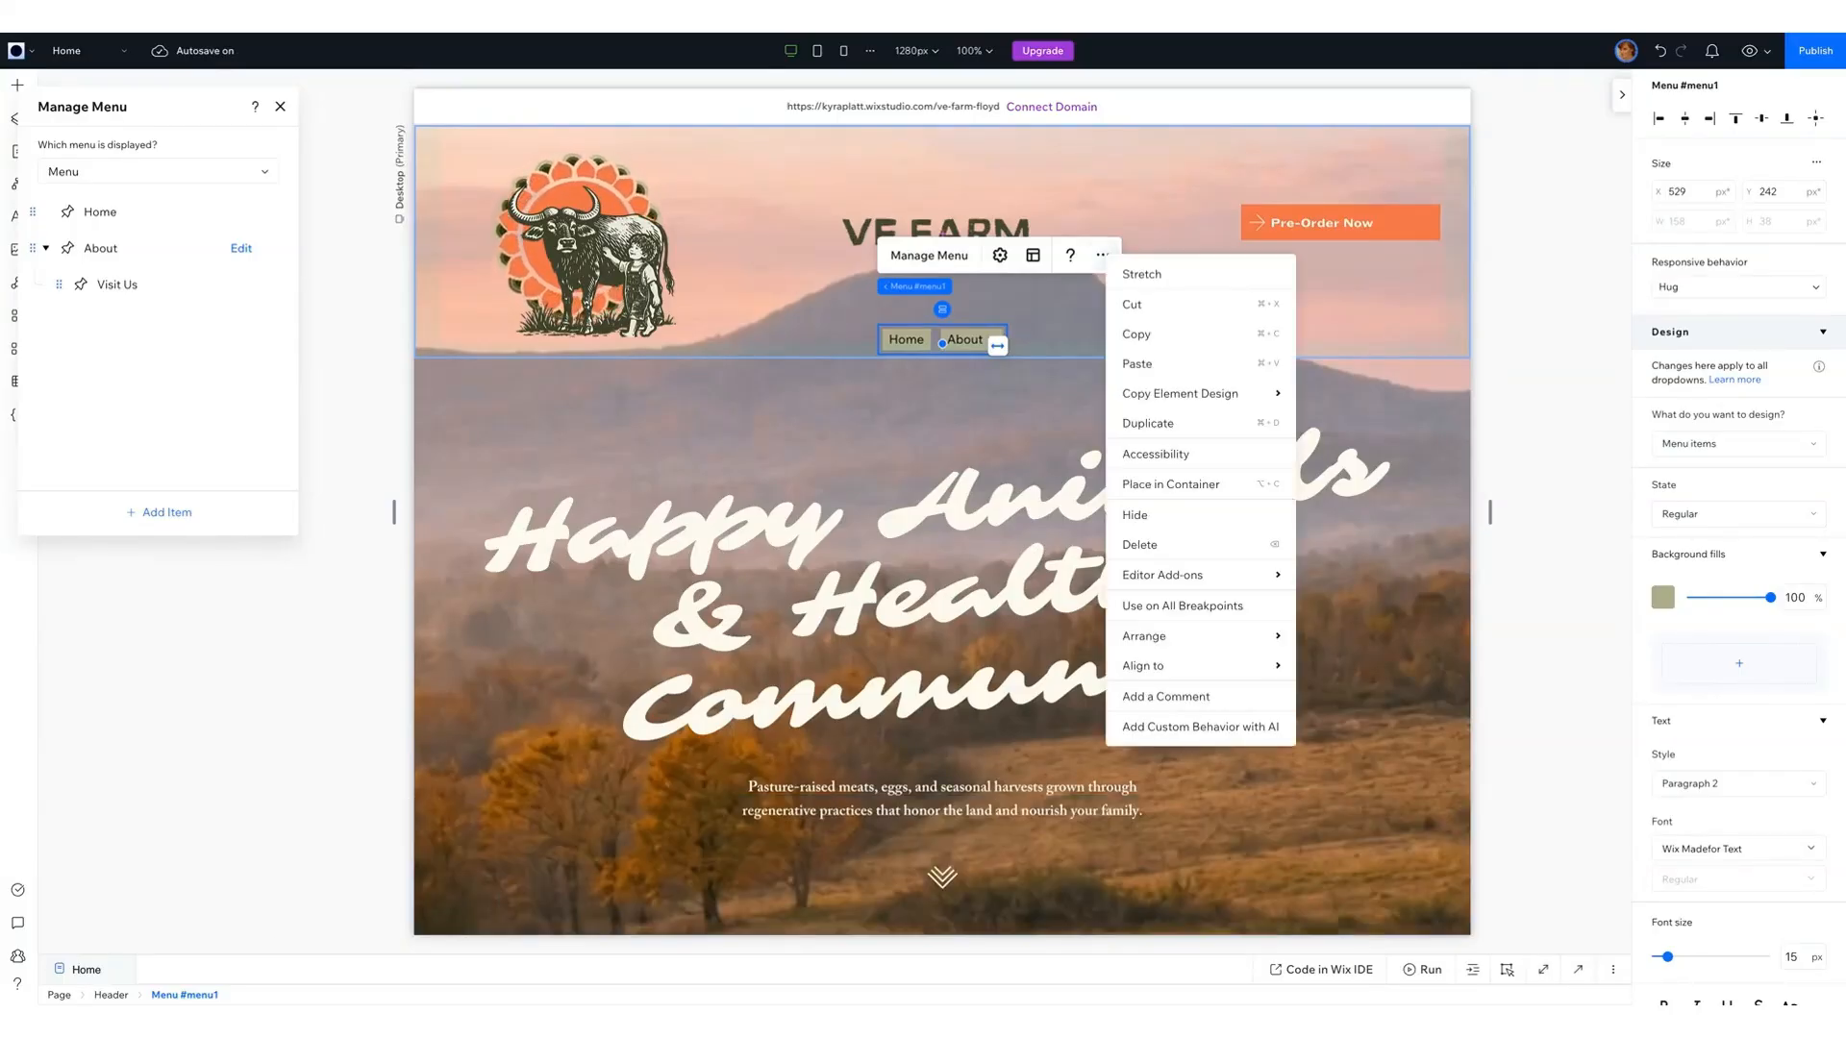